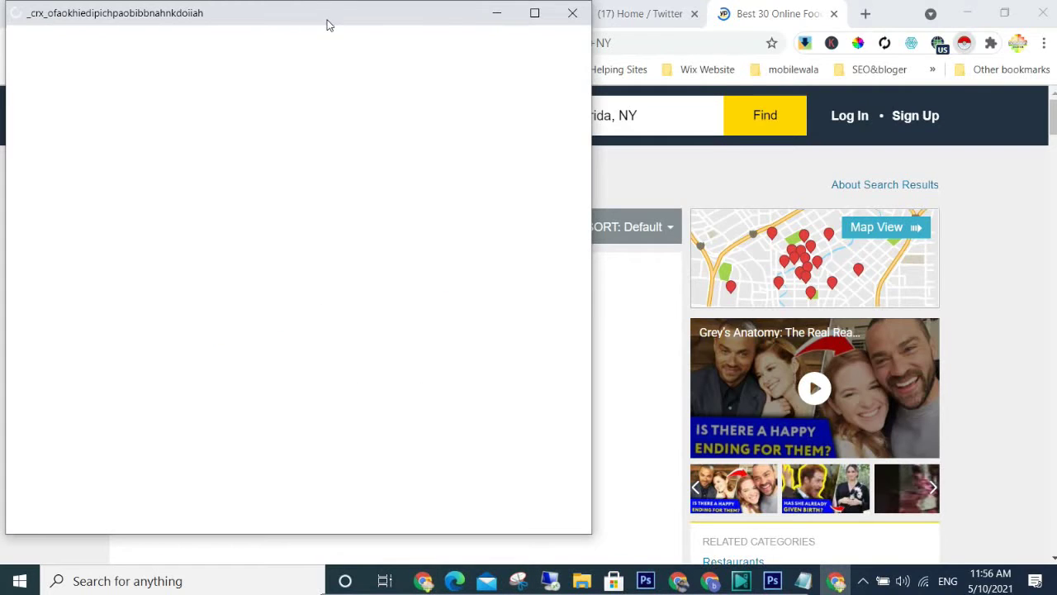
# Move the scraper window aside and examine the highlighted Yellow Pages listings alongside the scraped page and row statistics
pyautogui.moveTo(328, 23); pyautogui.dragTo(786, 44)
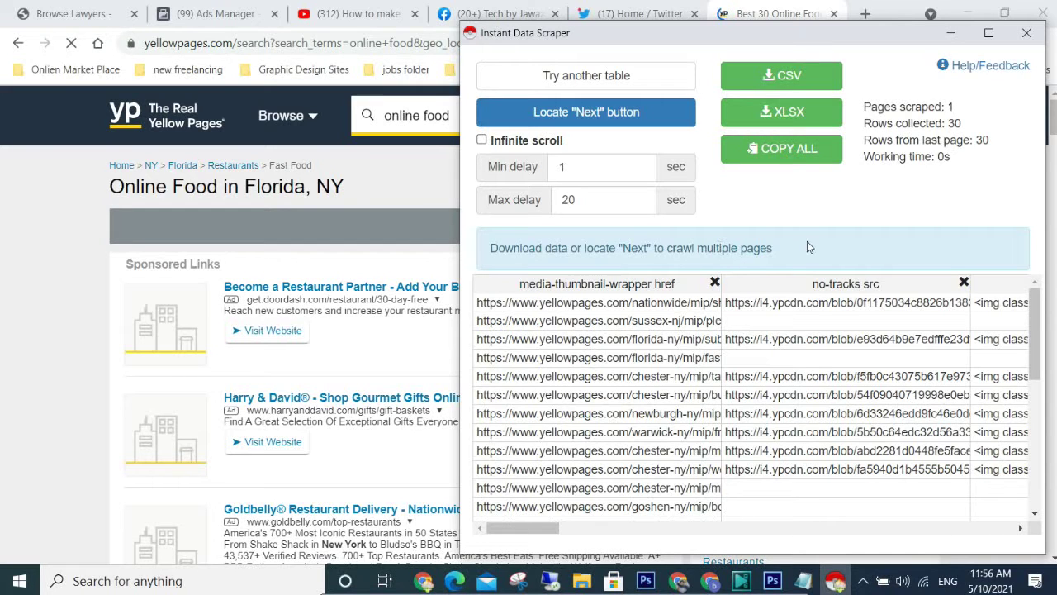
pyautogui.scroll(-10, 370, 332)
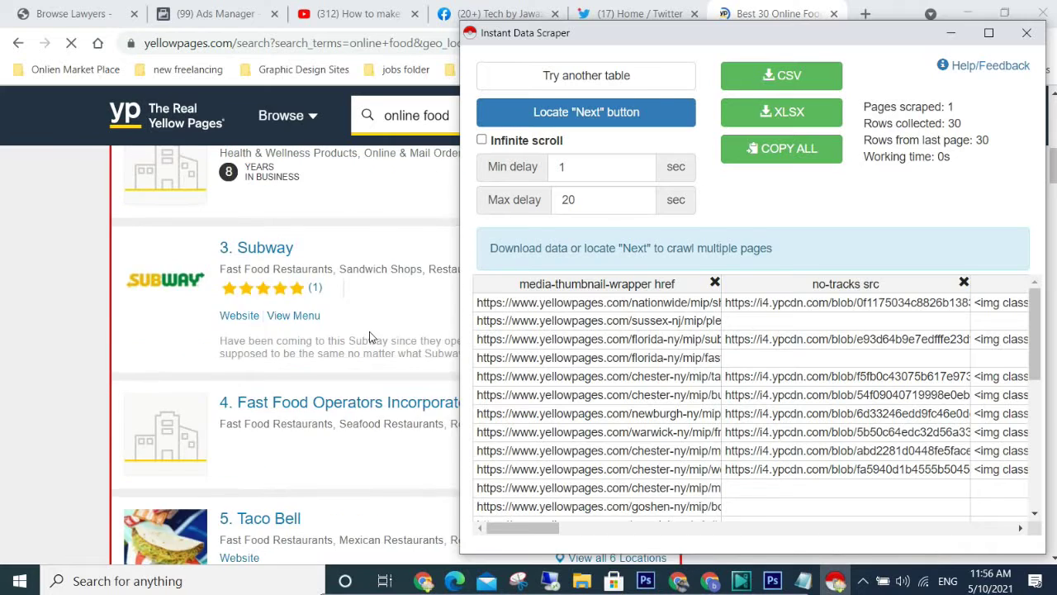
pyautogui.scroll(4, 91, 240)
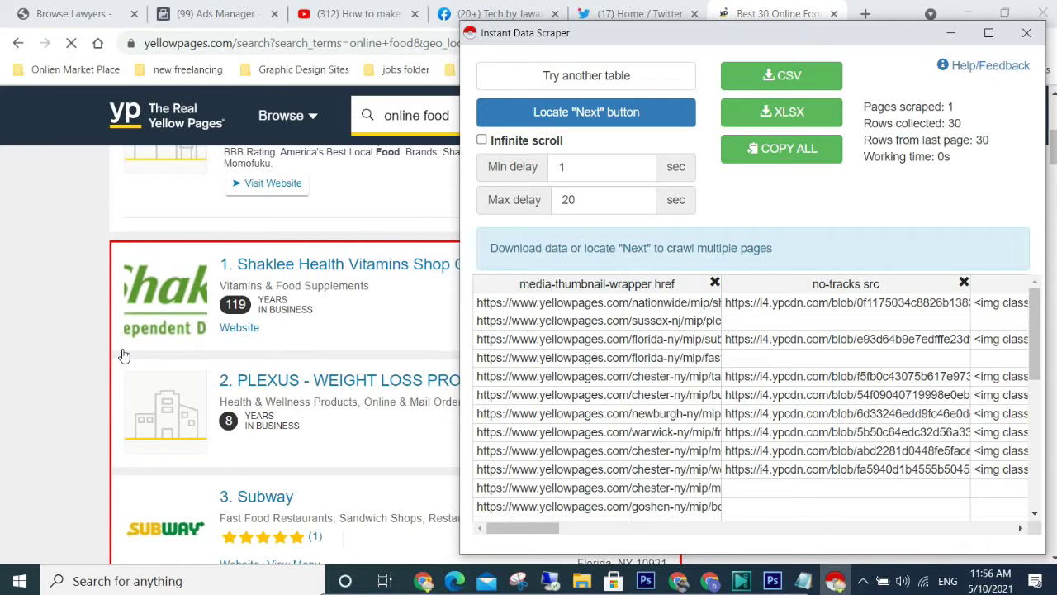
pyautogui.scroll(5, 298, 342)
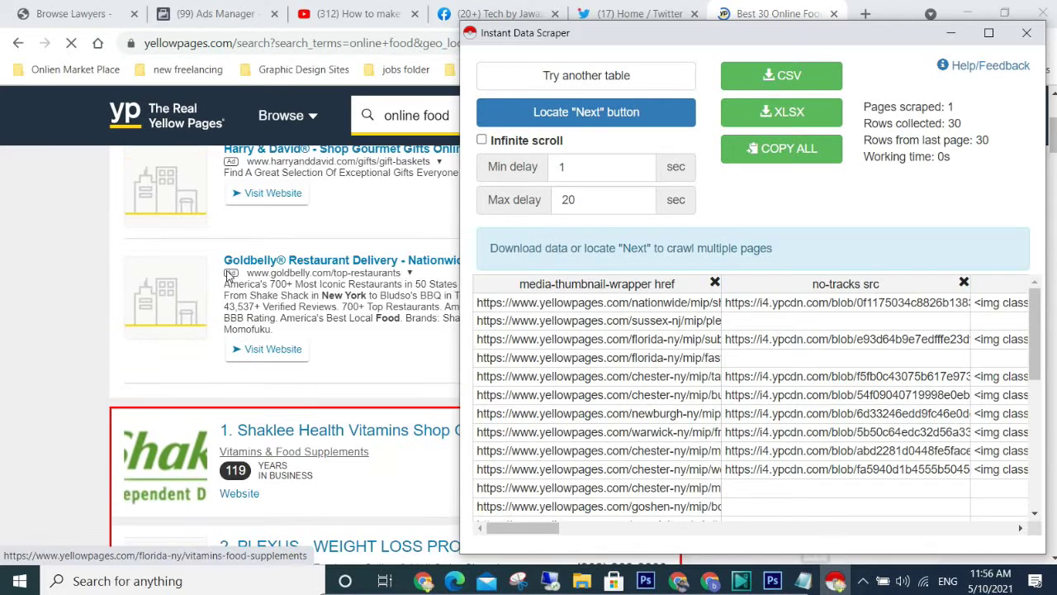
pyautogui.scroll(-2, 228, 286)
pyautogui.scroll(-4, 228, 286)
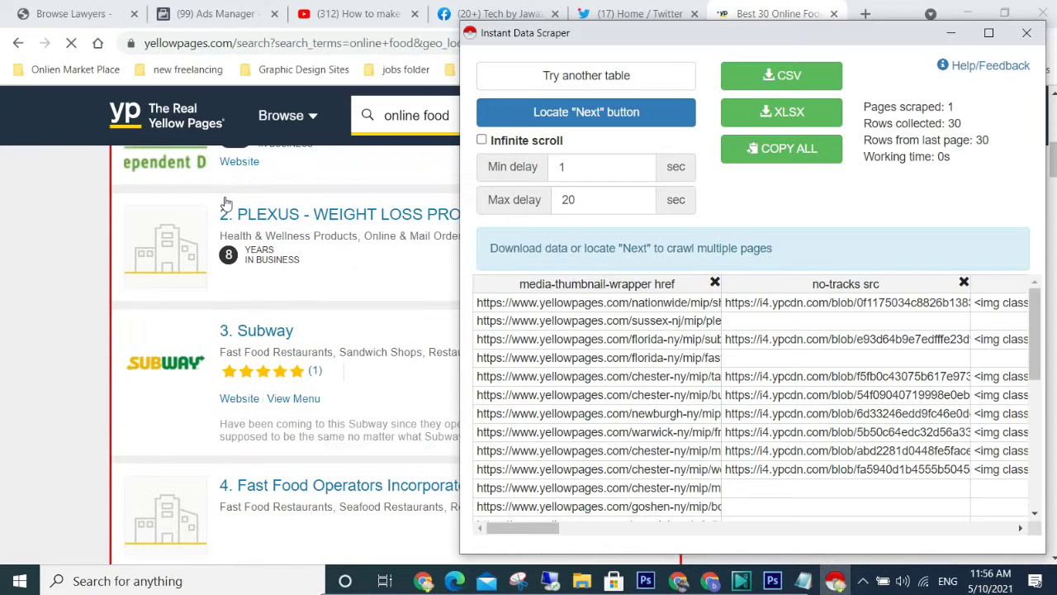
pyautogui.scroll(-5, 230, 338)
pyautogui.scroll(-3, 229, 338)
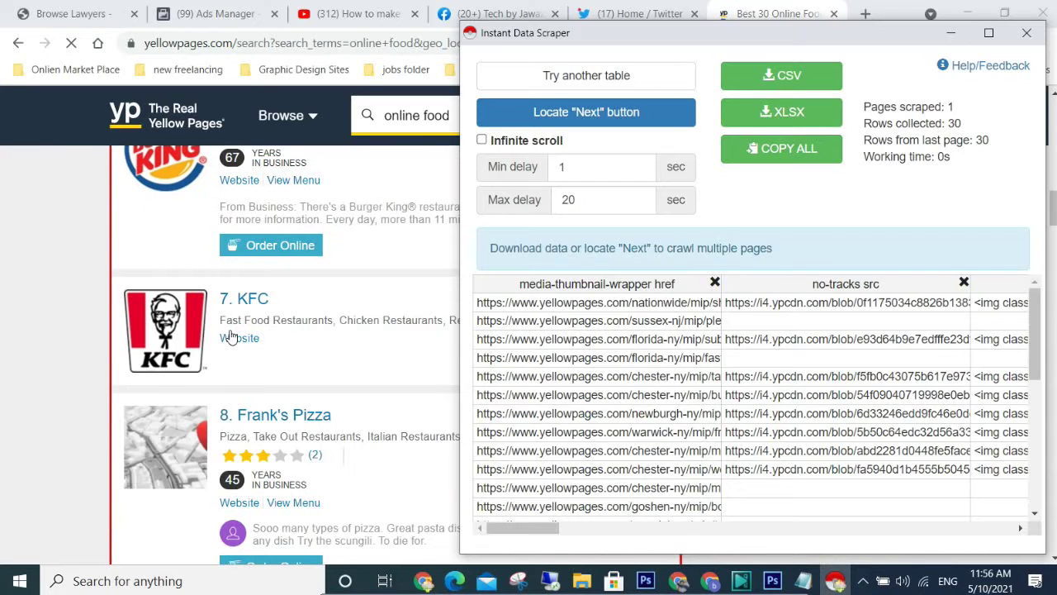
pyautogui.scroll(-18, 231, 336)
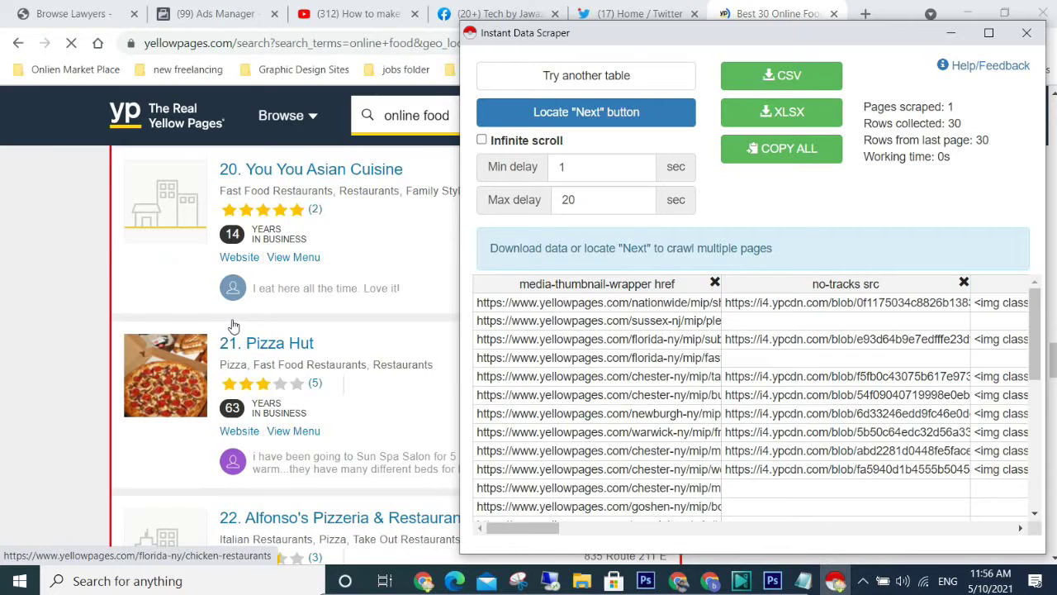
pyautogui.scroll(-20, 233, 324)
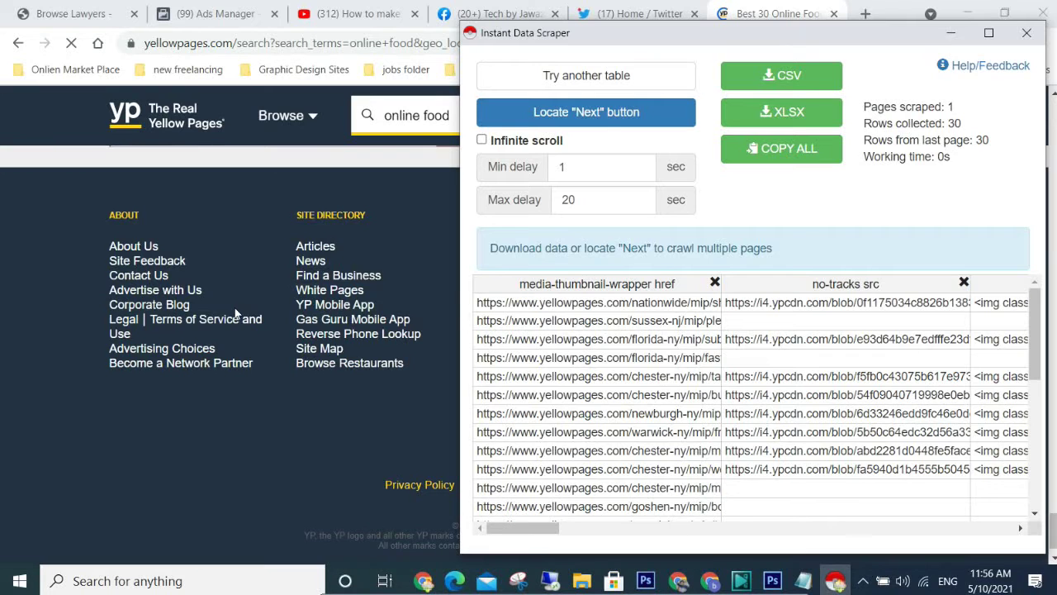
pyautogui.scroll(20, 235, 314)
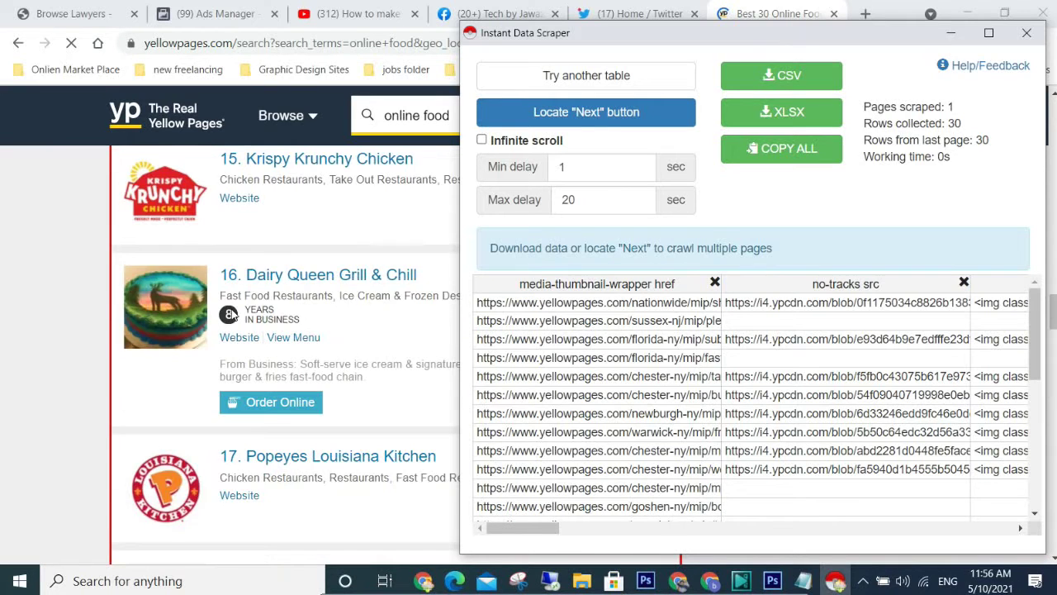
pyautogui.scroll(5, 231, 309)
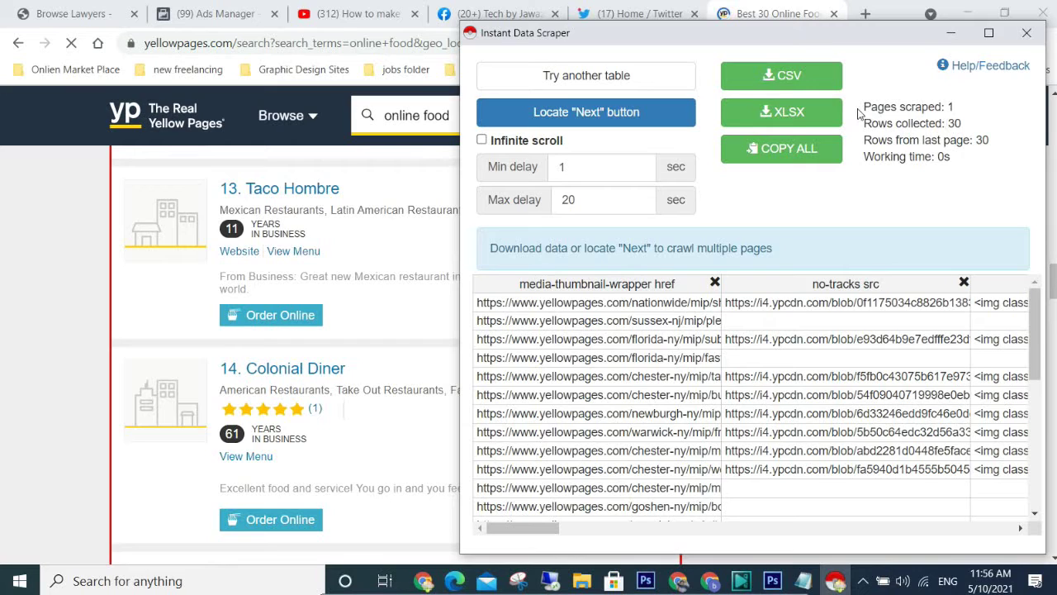
pyautogui.moveTo(862, 106); pyautogui.dragTo(971, 104)
pyautogui.click(950, 122)
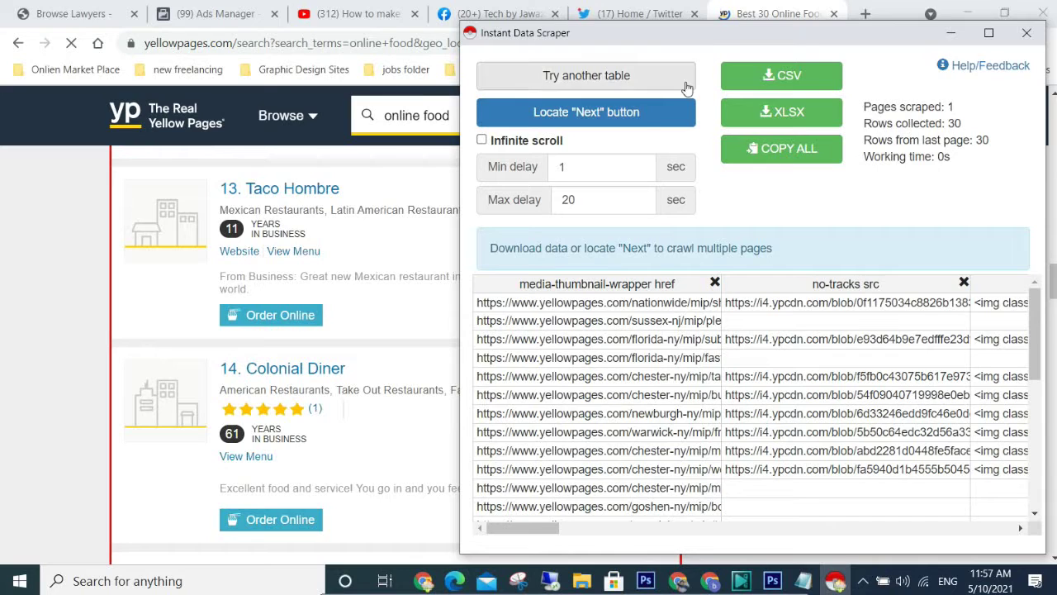
# Locate the Next link in the Yellow Pages results pagination and mark it as the scraper's next-page button
pyautogui.click(603, 121)
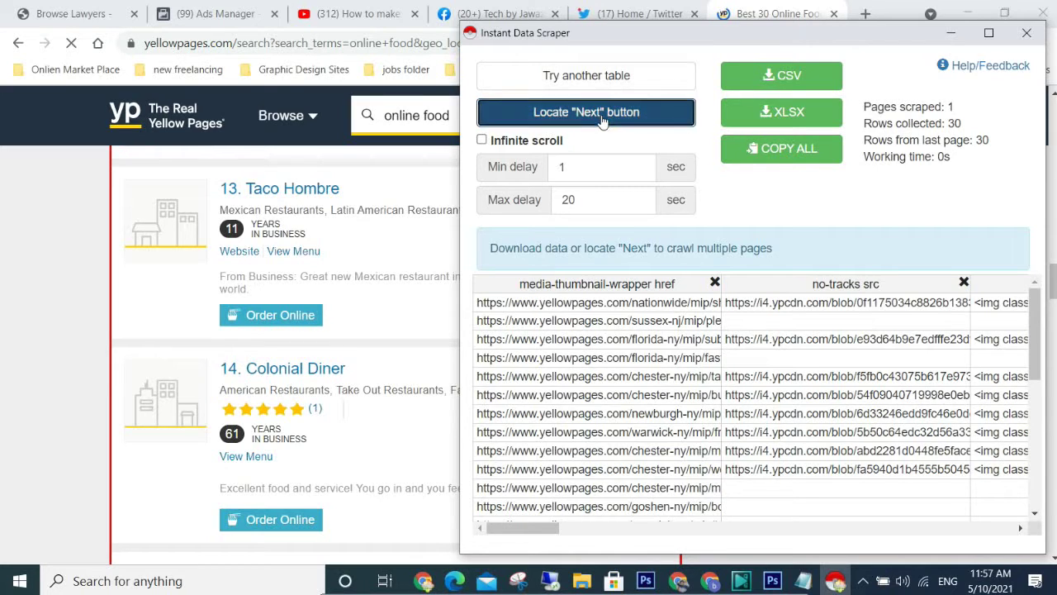
pyautogui.scroll(-2, 833, 268)
pyautogui.scroll(-18, 826, 273)
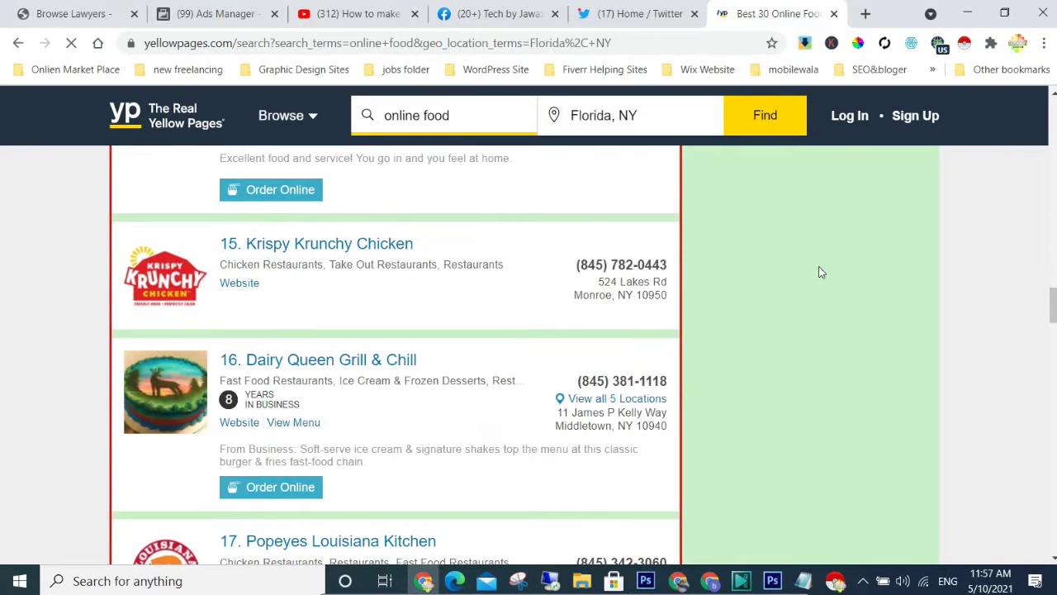
pyautogui.scroll(-20, 723, 305)
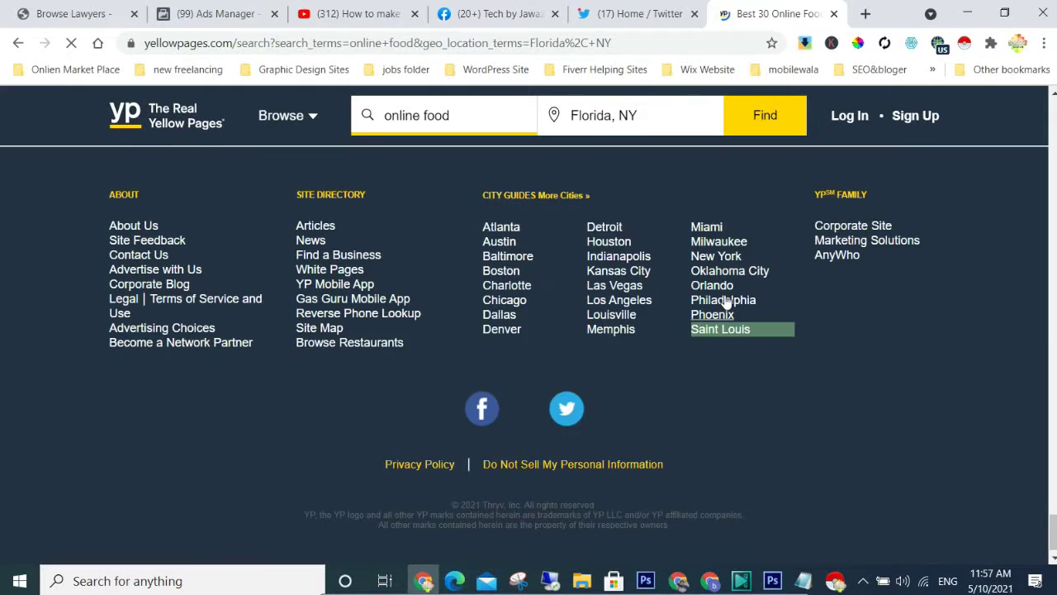
pyautogui.scroll(6, 724, 299)
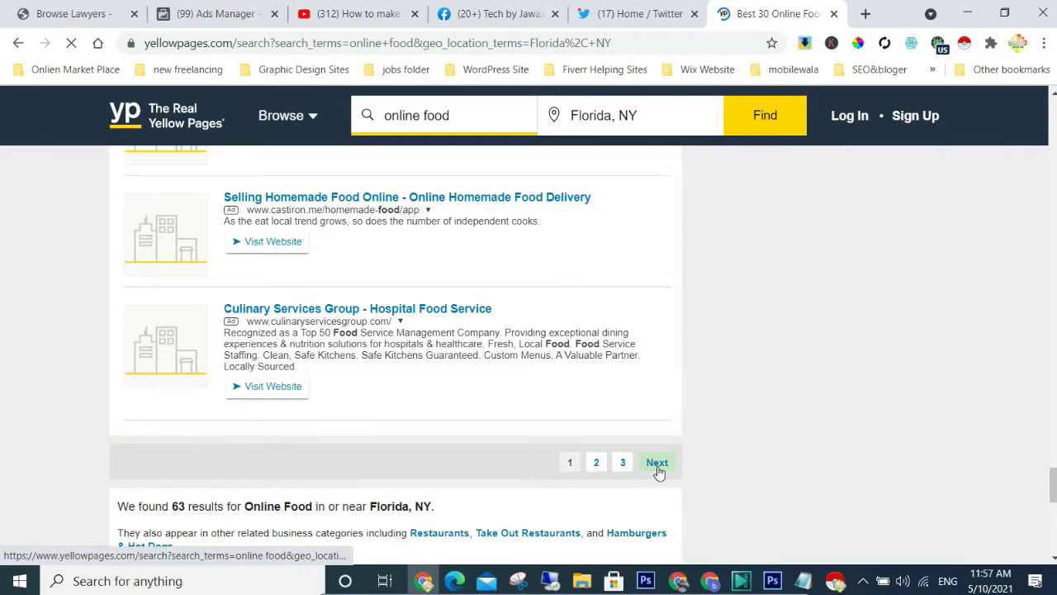
pyautogui.click(656, 464)
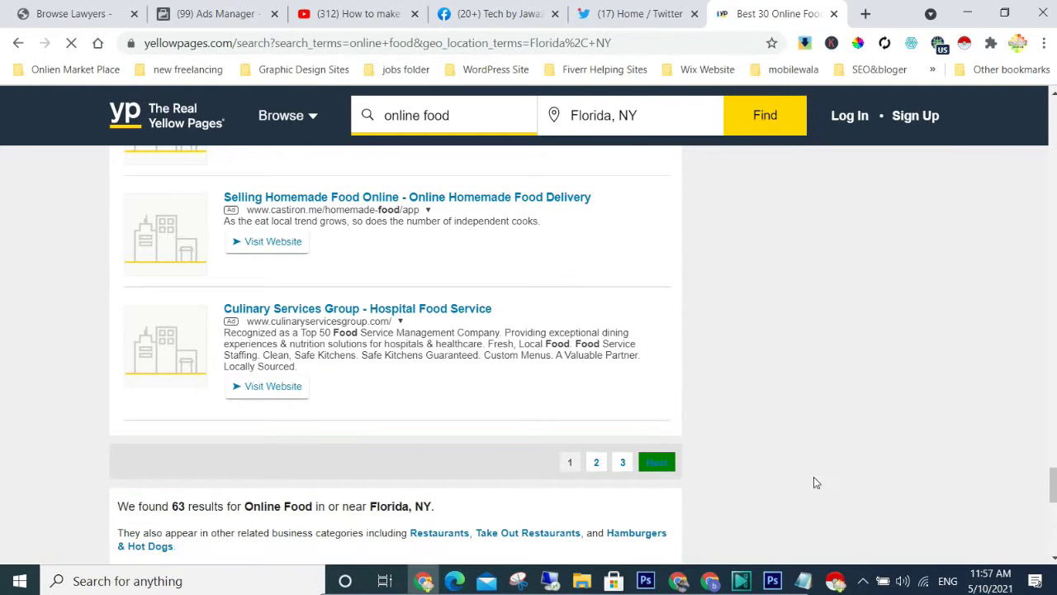
# Switch back to Instant Data Scraper, crawl the following result pages and stop the crawl after four pages
pyautogui.moveTo(840, 584)
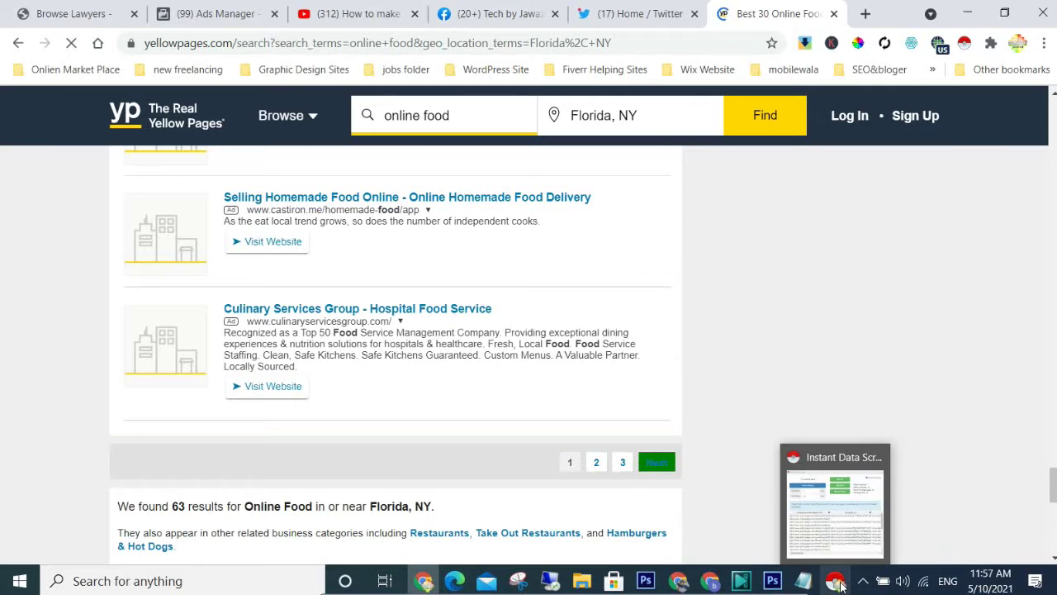
pyautogui.click(836, 533)
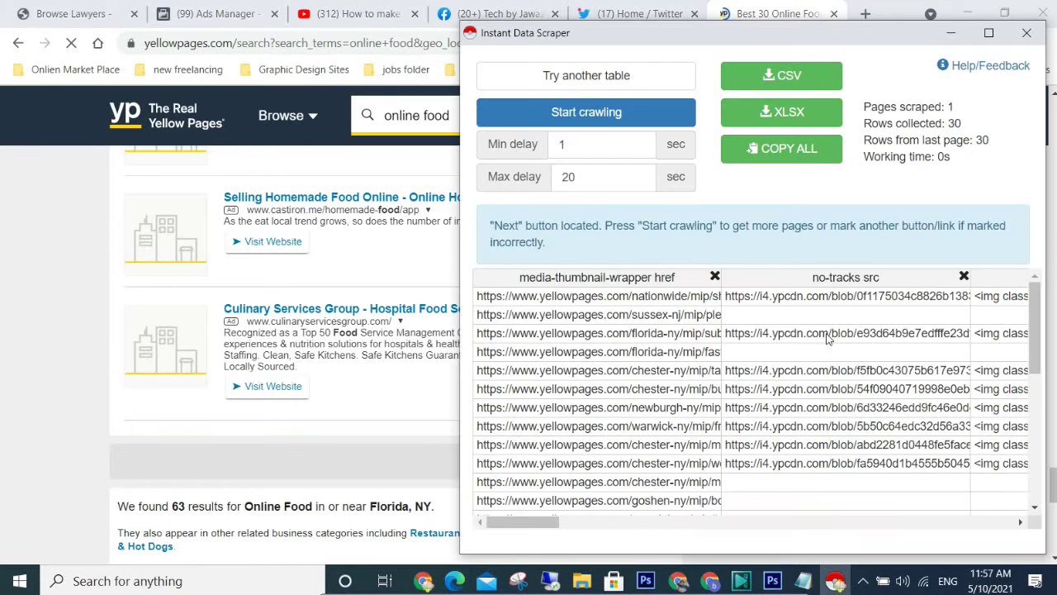
pyautogui.click(605, 114)
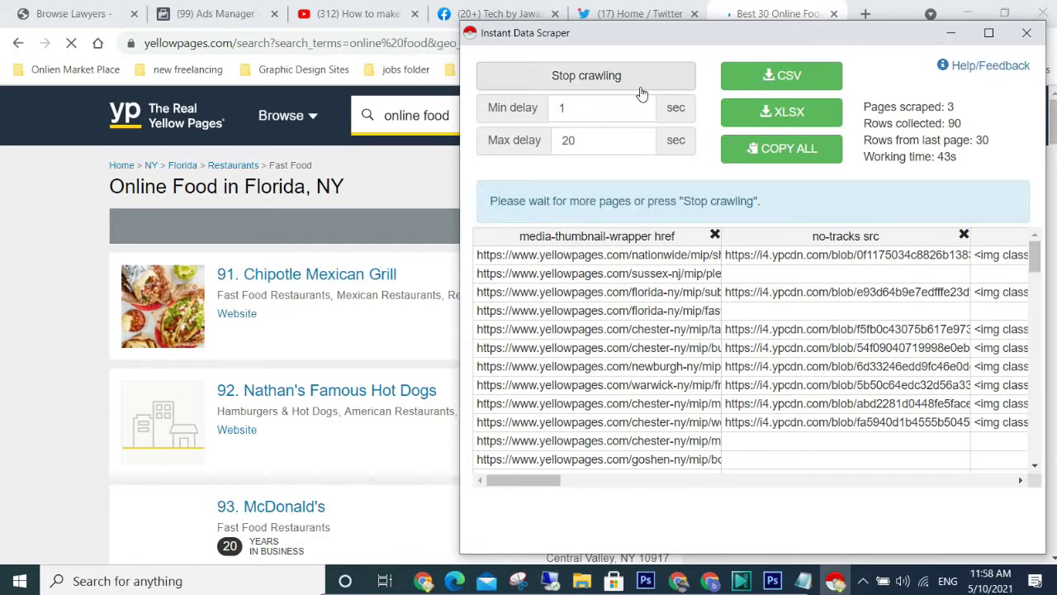
pyautogui.click(586, 86)
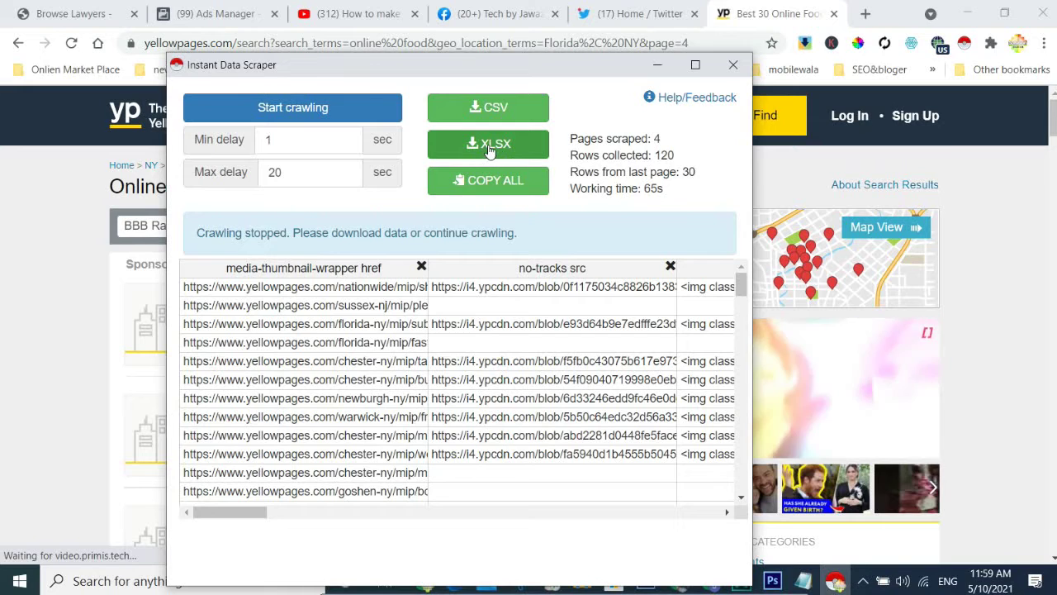
# Export the scraped data as an XLSX file named yellowpages to the downloder pc folder on Local Disk (D:)
pyautogui.click(490, 149)
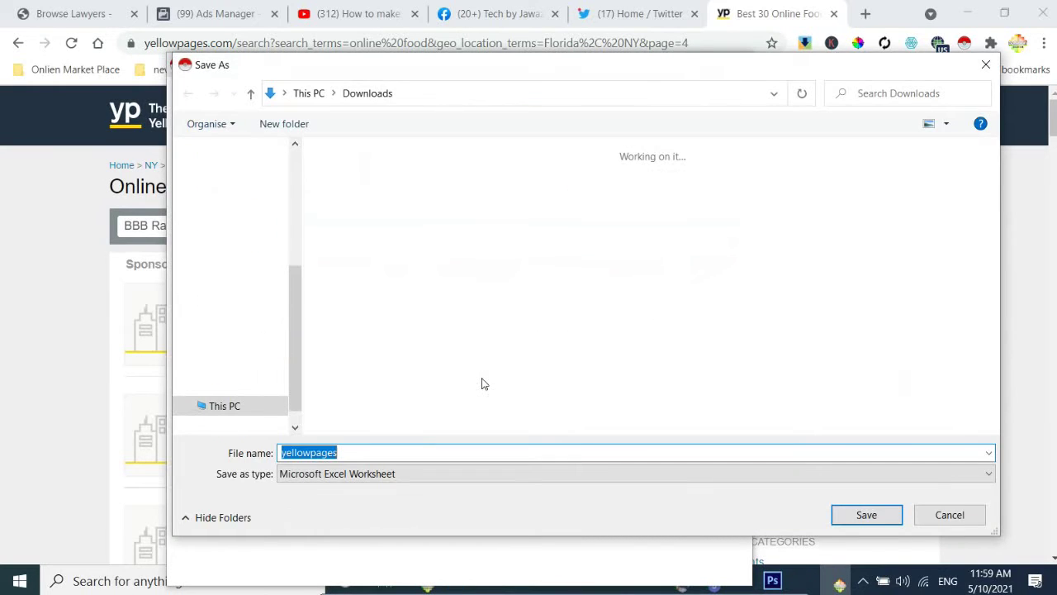
pyautogui.click(266, 385)
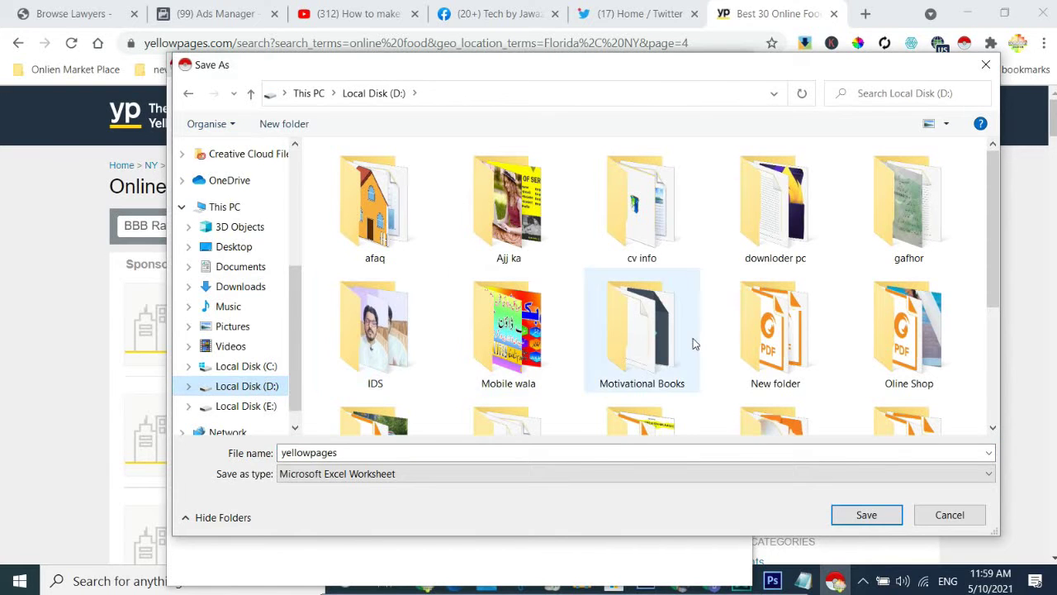
pyautogui.doubleClick(768, 236)
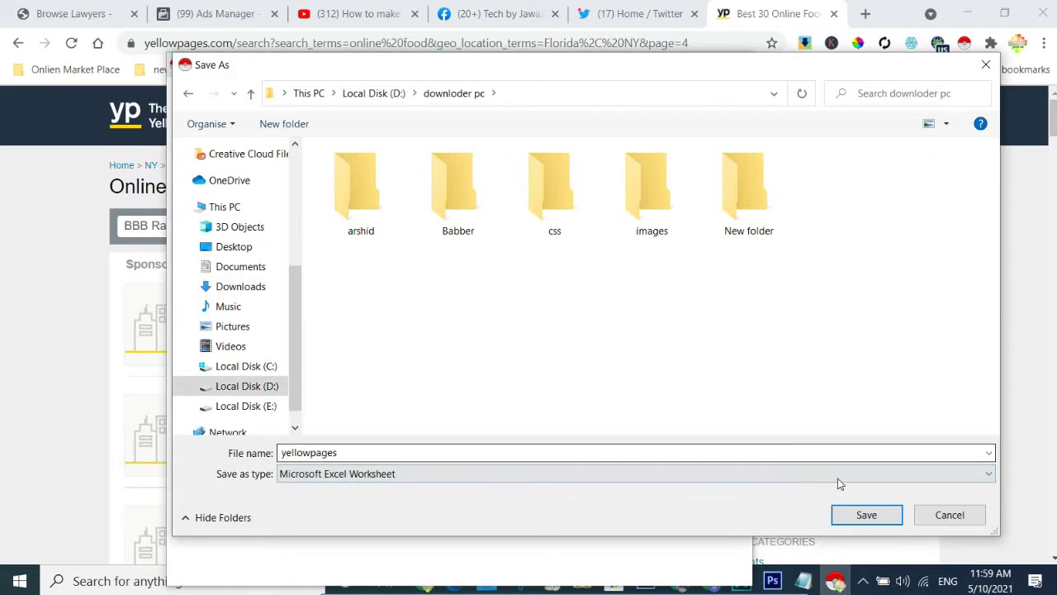
pyautogui.click(884, 522)
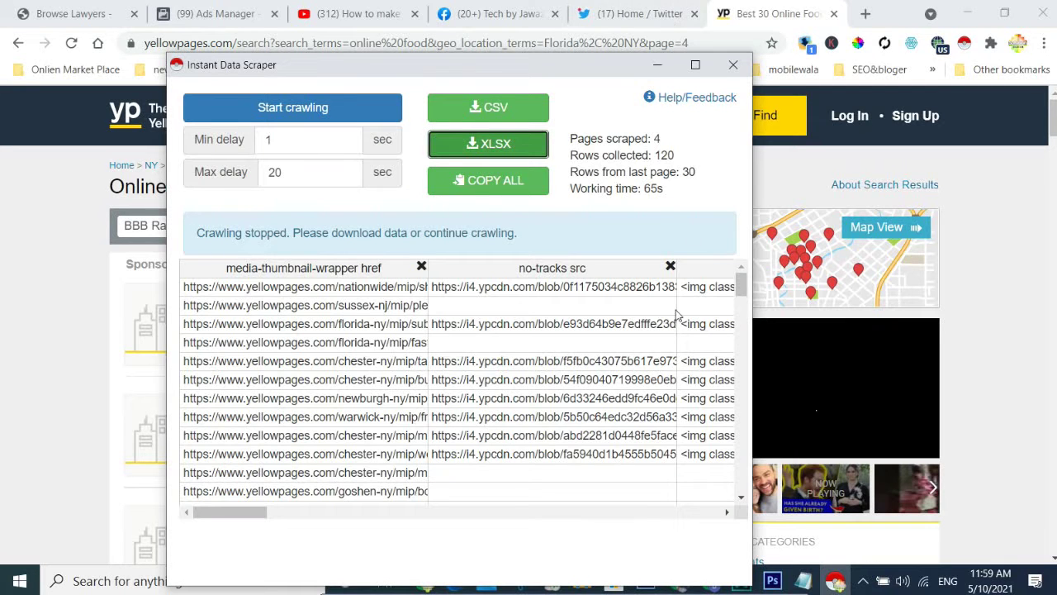
# Close the scraper, minimize the browser and open the downloder pc folder on Local Disk (D:) in File Explorer
pyautogui.click(733, 72)
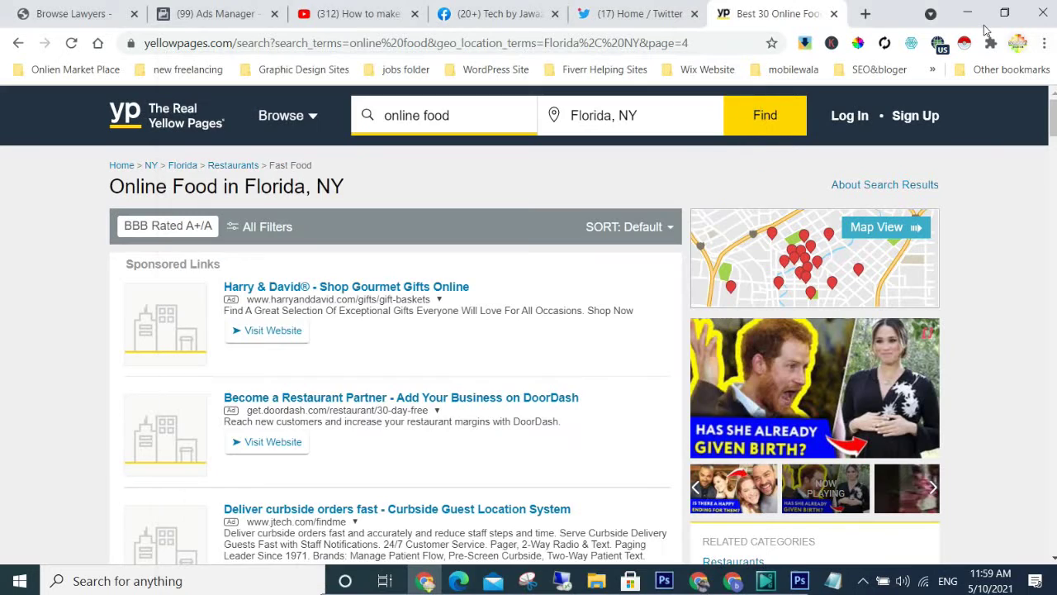
pyautogui.click(969, 14)
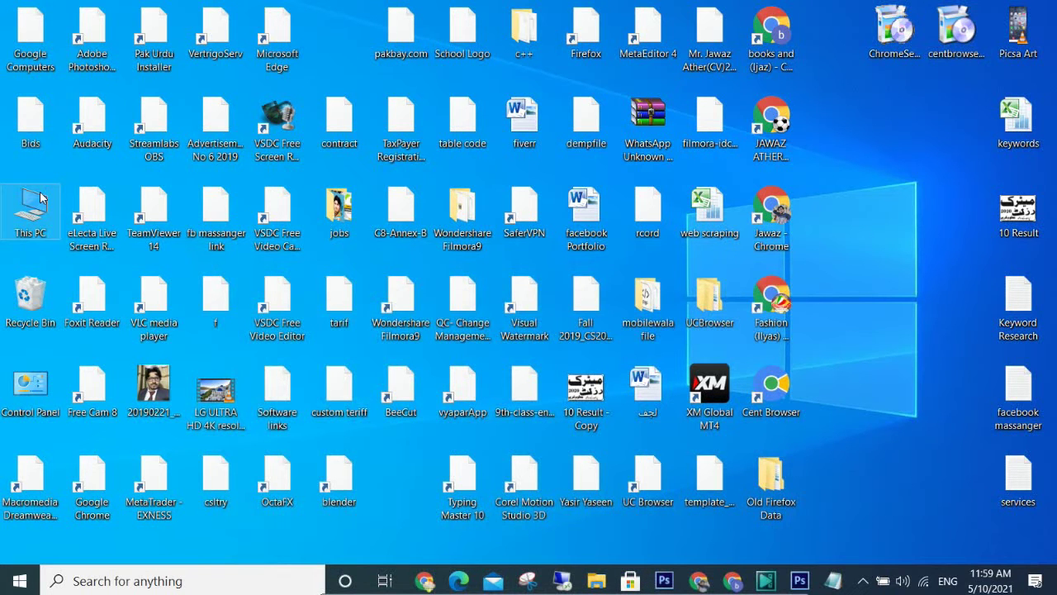
pyautogui.doubleClick(40, 194)
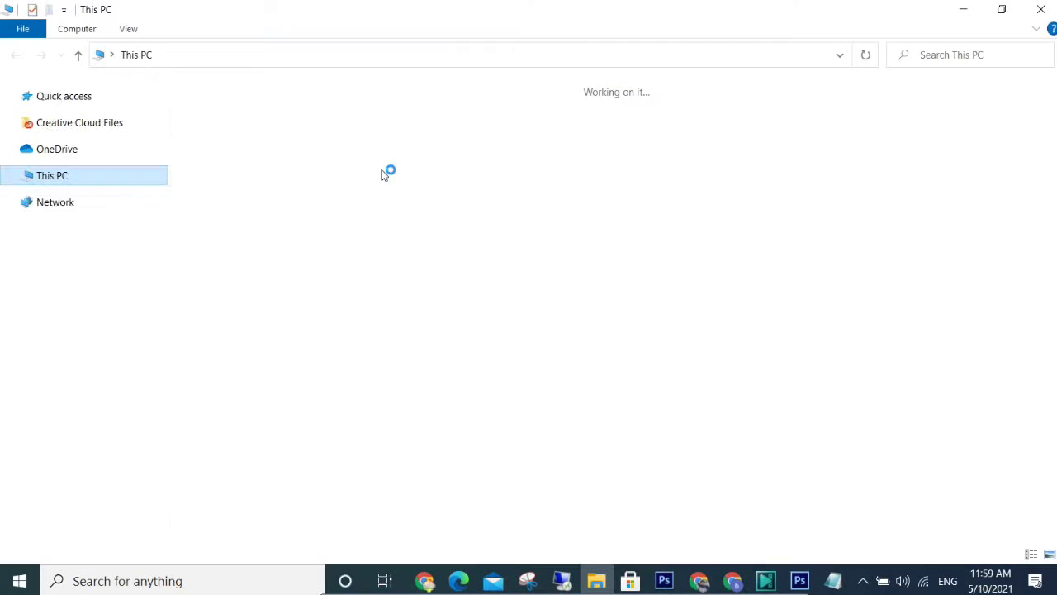
pyautogui.doubleClick(556, 253)
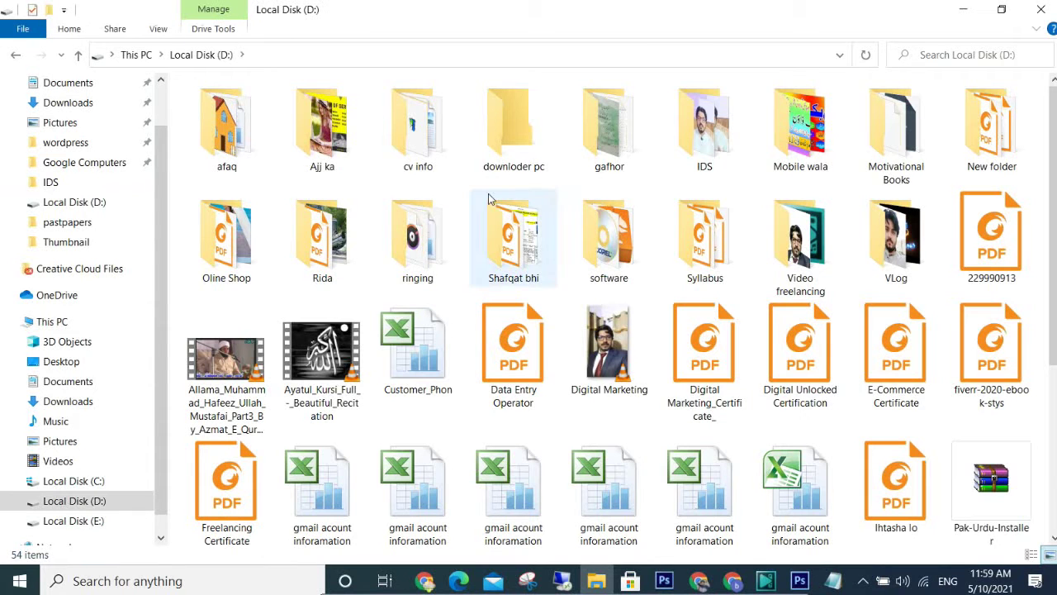
pyautogui.doubleClick(521, 160)
# Open the yellowpages workbook in Excel, accept recovering its contents and view the scraped columns
pyautogui.scroll(-3, 305, 289)
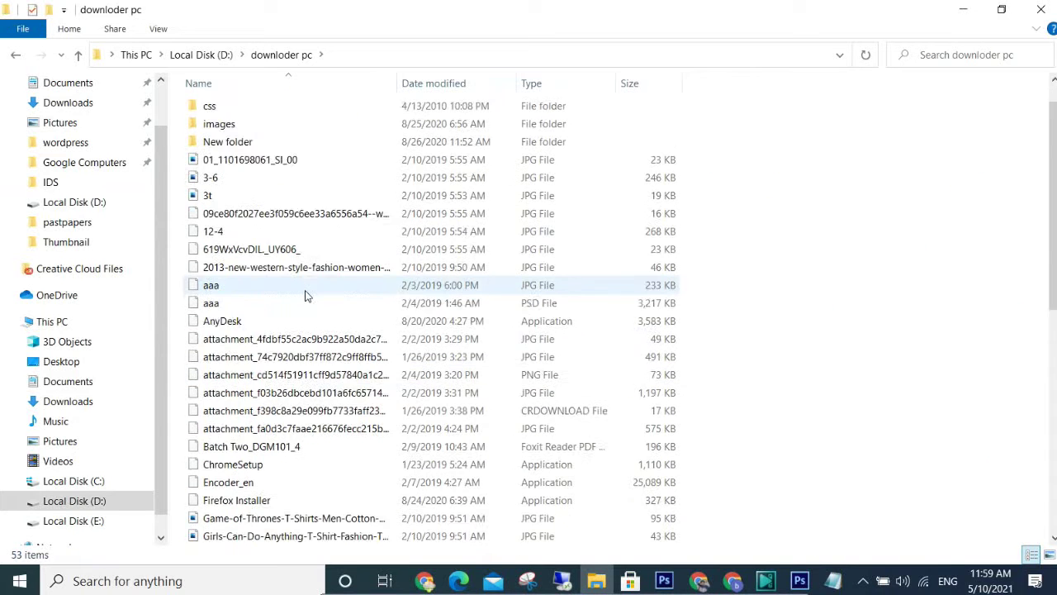
pyautogui.scroll(-4, 305, 293)
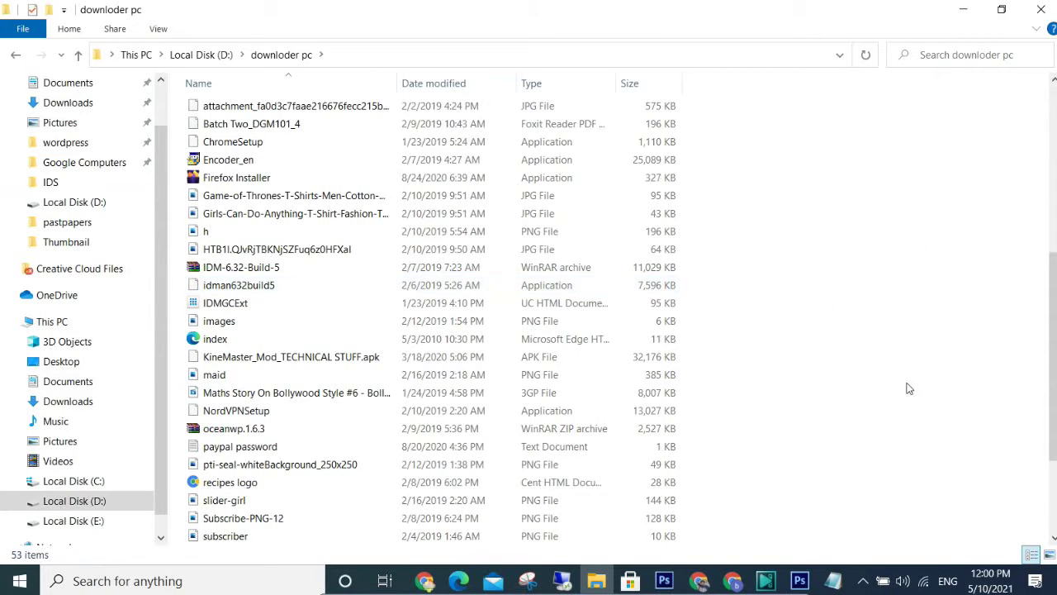
pyautogui.scroll(-3, 909, 388)
pyautogui.click(303, 541)
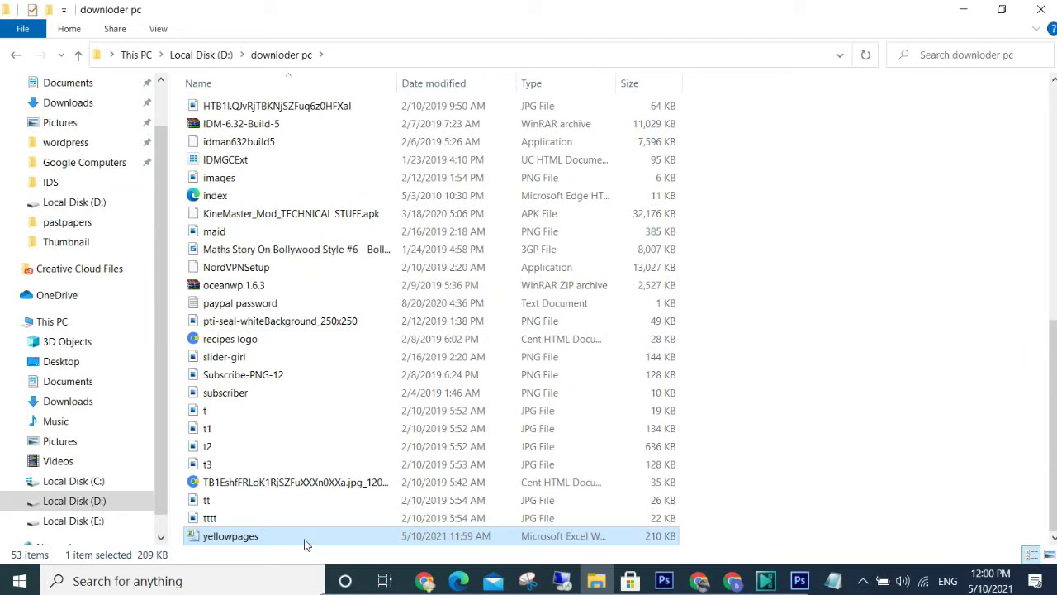
pyautogui.doubleClick(304, 538)
pyautogui.rightClick(403, 537)
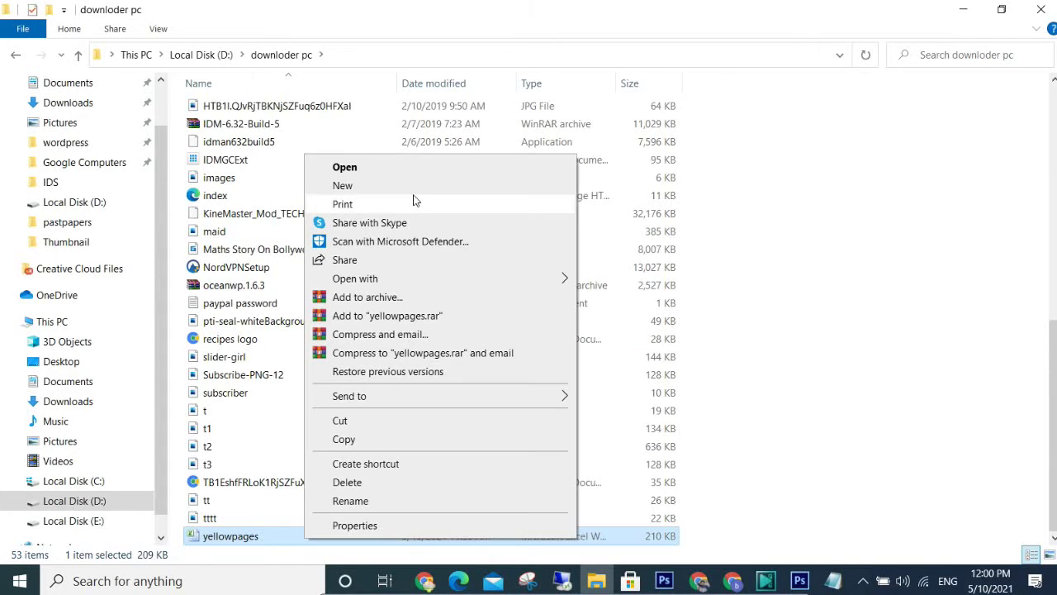
pyautogui.click(392, 172)
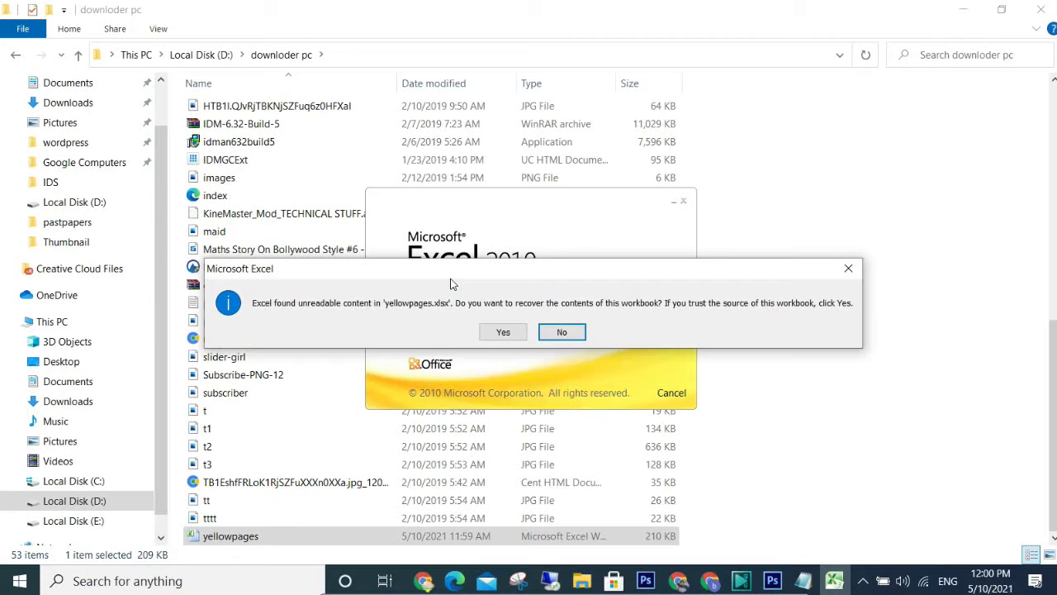
pyautogui.click(503, 332)
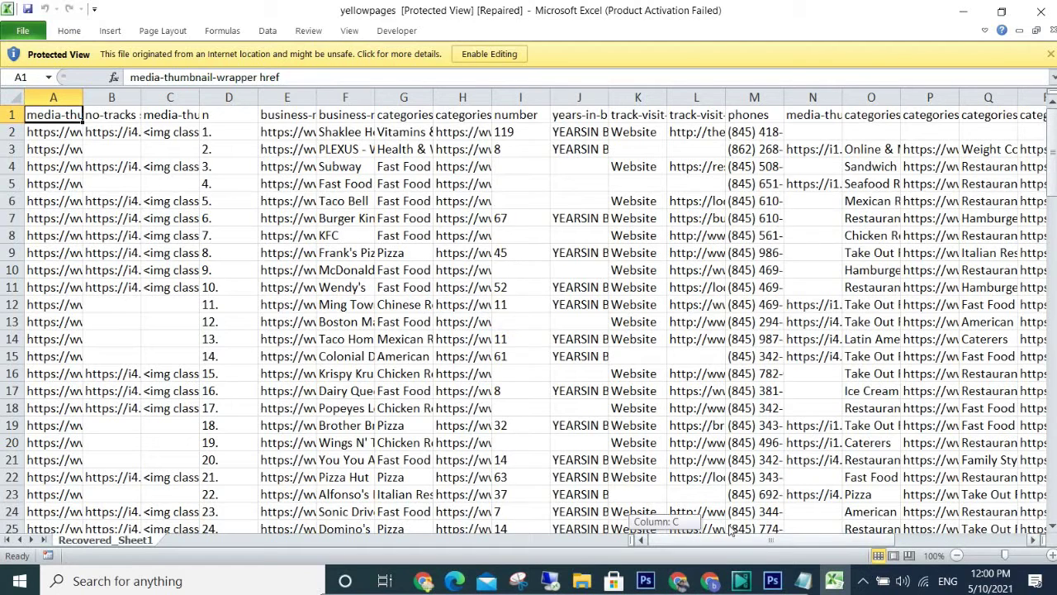
pyautogui.hscroll(2, 560, 290)
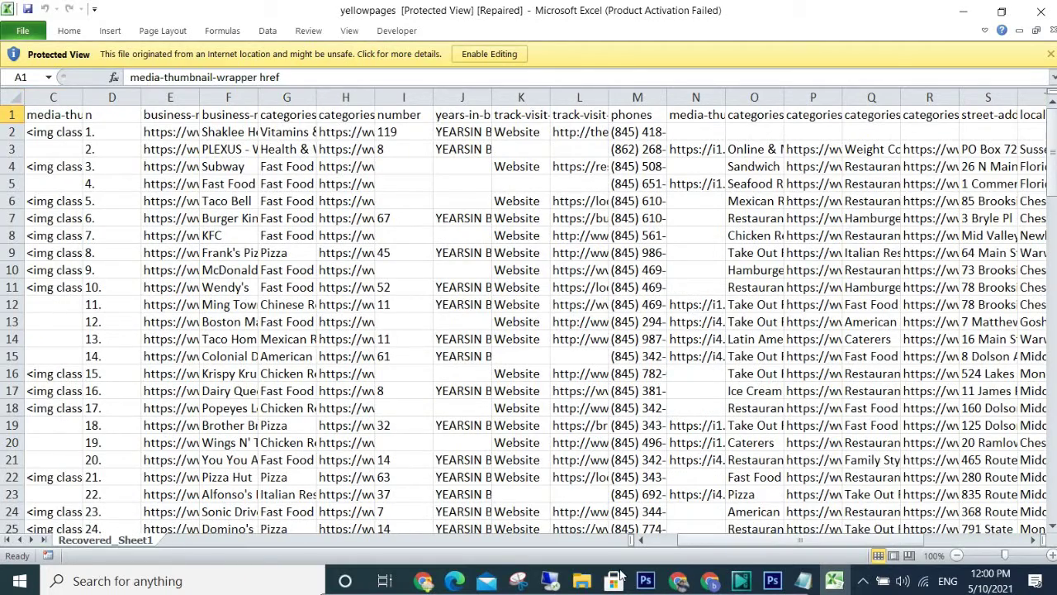
# Widen column A with the media-thumbnail-wrapper links and collapse columns B to D out of view
pyautogui.hscroll(-2, 105, 132)
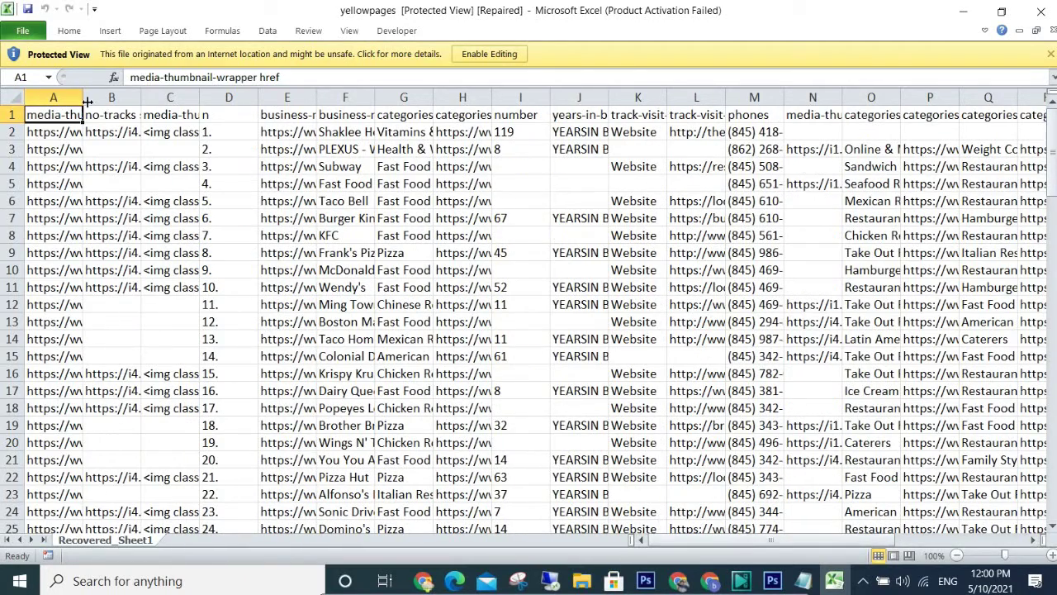
pyautogui.moveTo(82, 96); pyautogui.dragTo(237, 97)
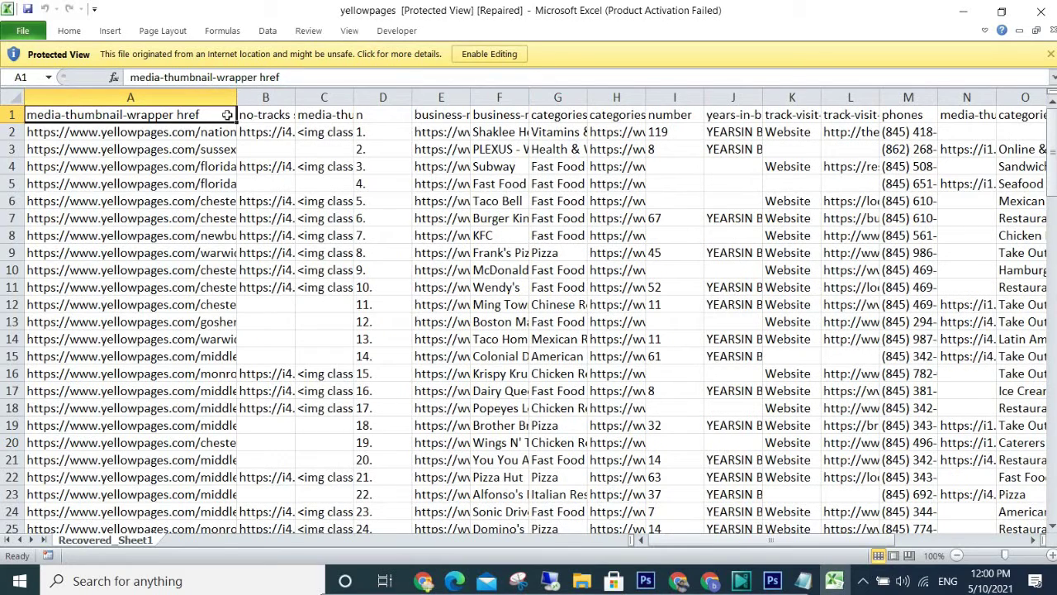
pyautogui.moveTo(237, 97); pyautogui.dragTo(170, 96)
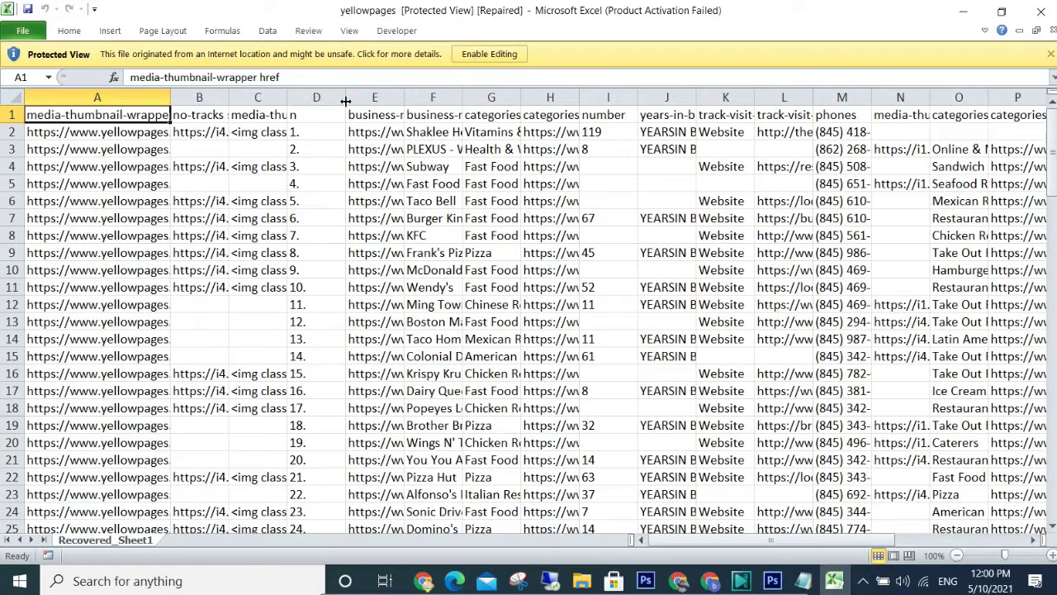
pyautogui.moveTo(345, 100); pyautogui.dragTo(165, 101)
# Widen the business-name column F and the business-name href column E to show more of their contents
pyautogui.moveTo(280, 98); pyautogui.dragTo(449, 92)
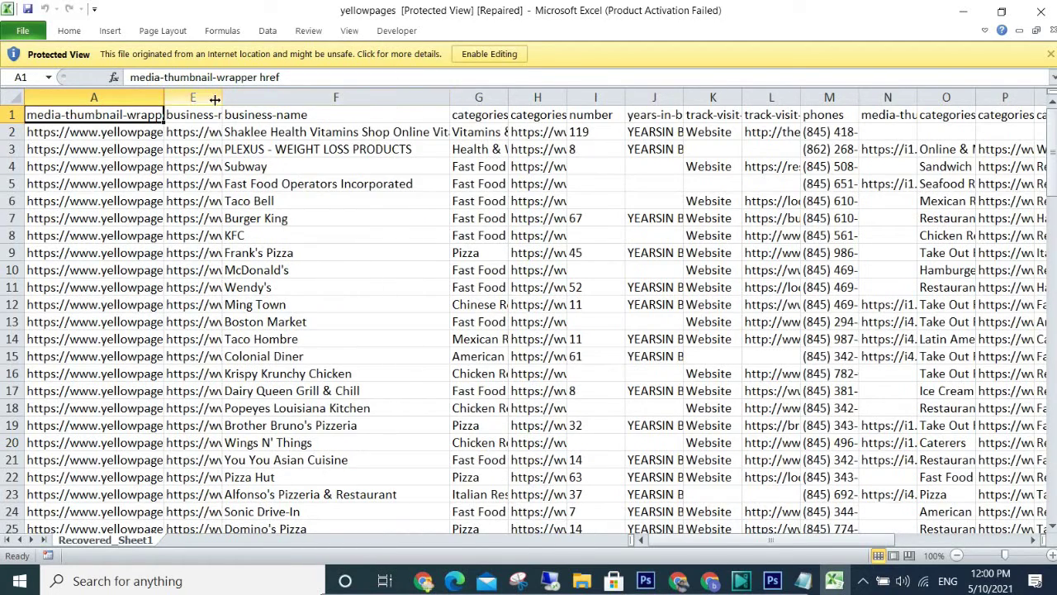
pyautogui.click(190, 96)
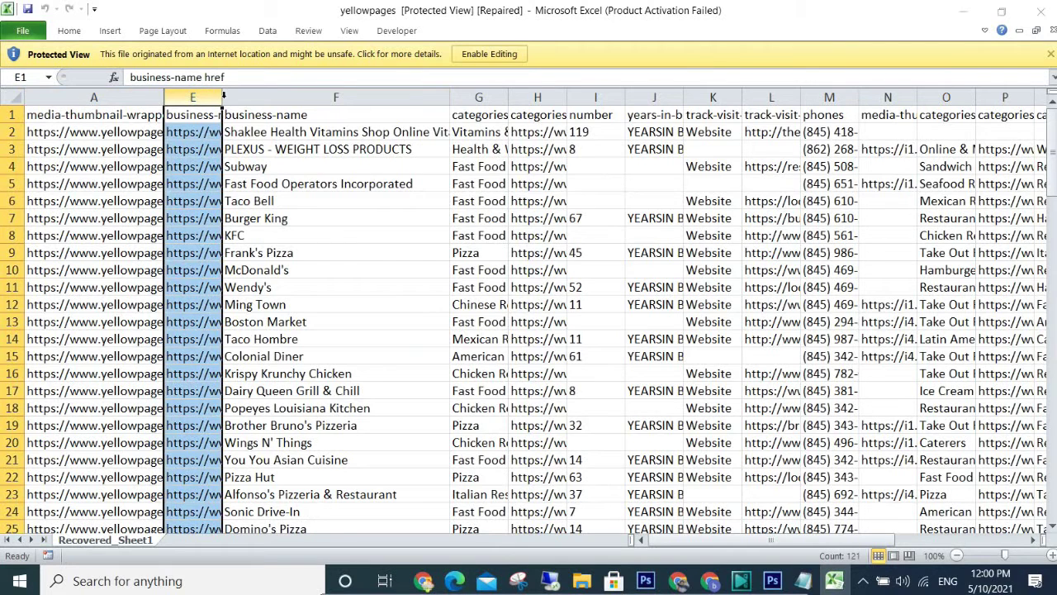
pyautogui.click(699, 442)
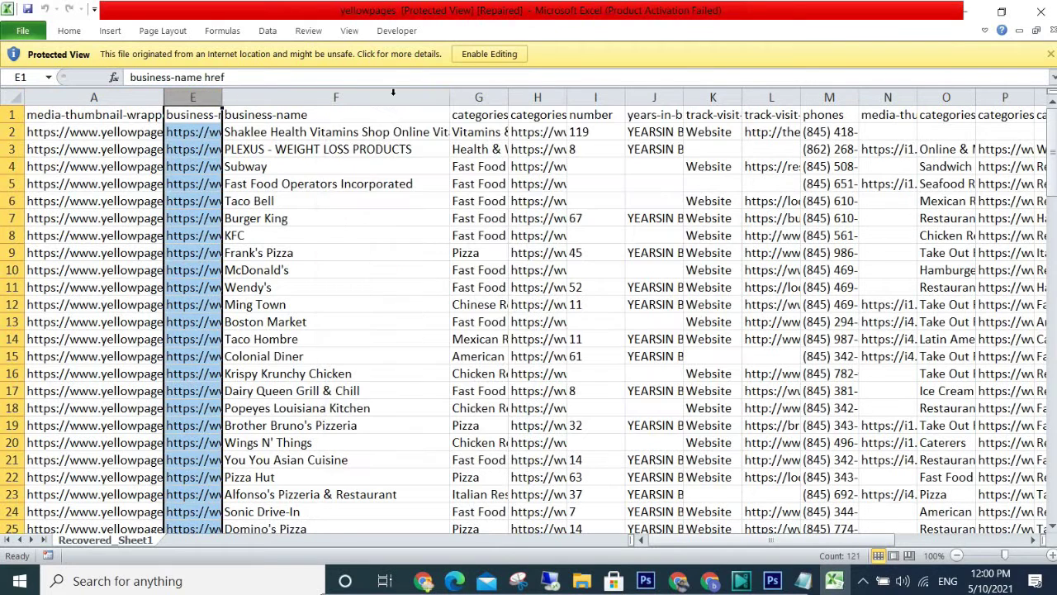
pyautogui.moveTo(451, 96); pyautogui.dragTo(599, 96)
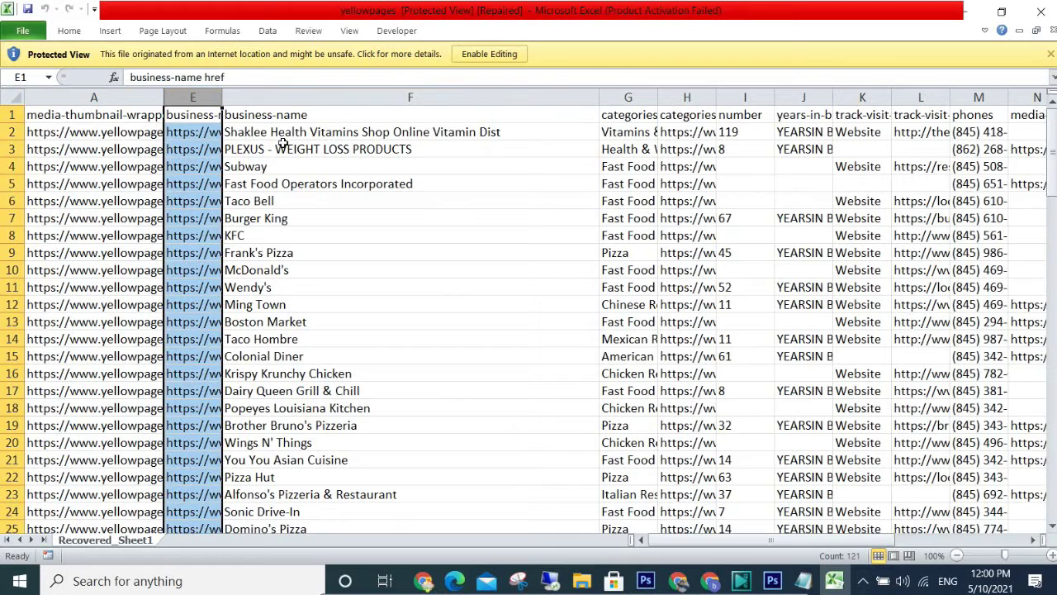
pyautogui.click(341, 114)
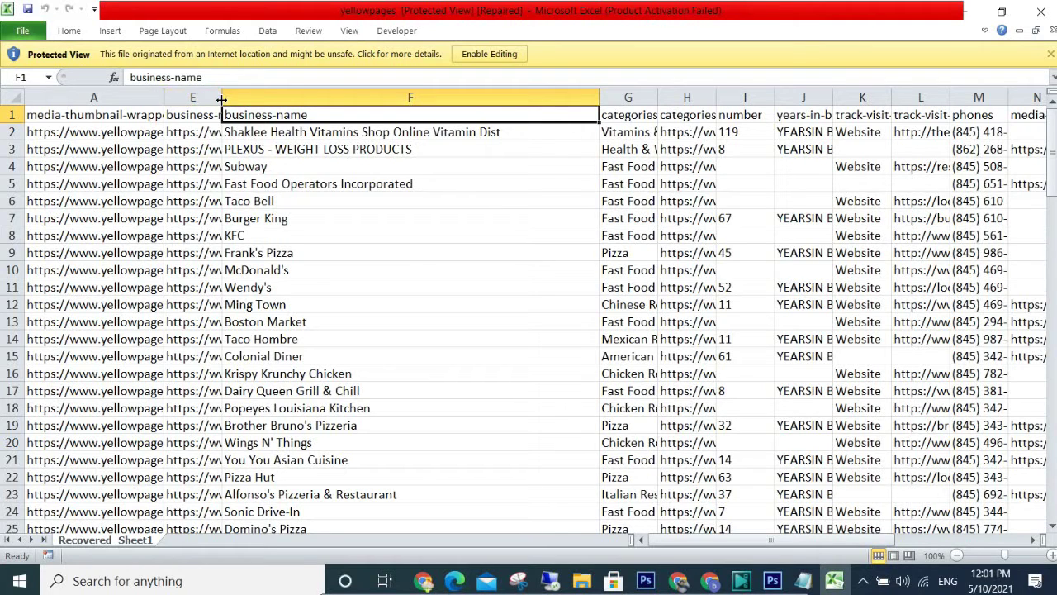
pyautogui.moveTo(222, 105); pyautogui.dragTo(500, 106)
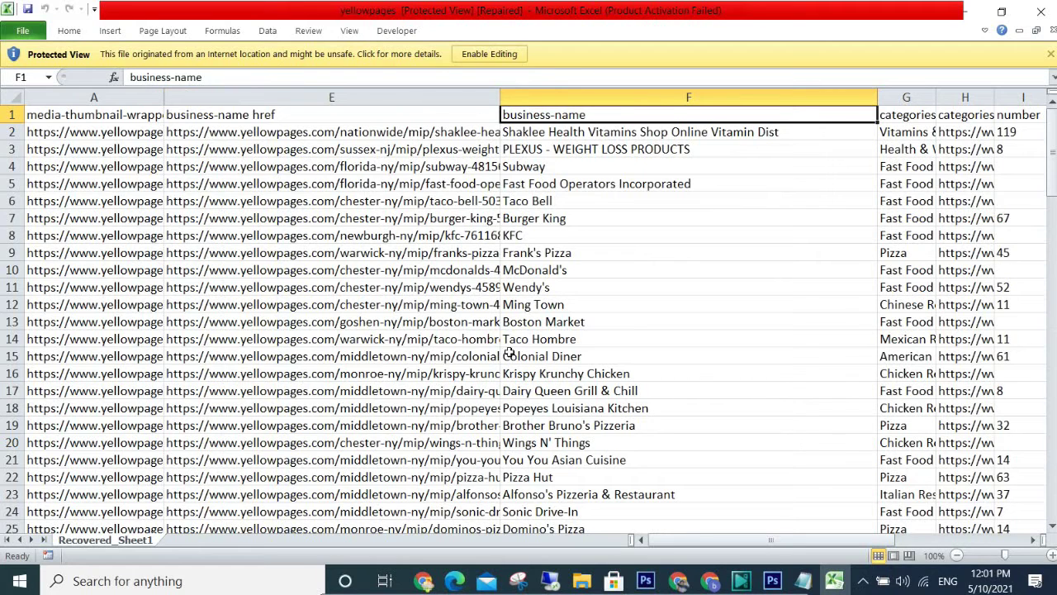
# Narrow the business-name href and business-name columns and collapse the categories columns G and H out of view
pyautogui.click(435, 97)
pyautogui.rightClick(435, 97)
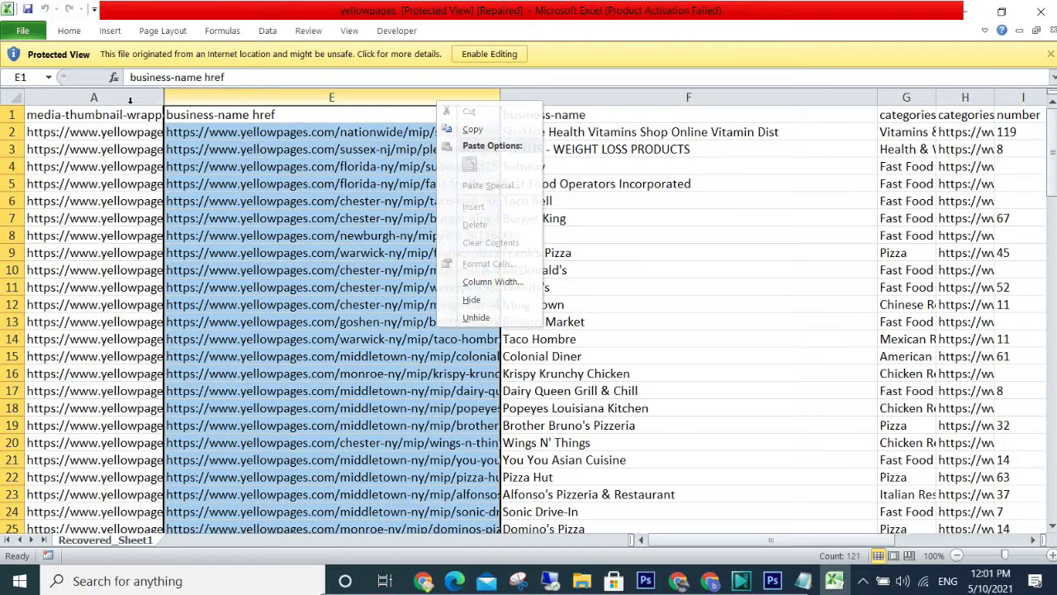
pyautogui.press('Escape')
pyautogui.moveTo(500, 100); pyautogui.dragTo(308, 100)
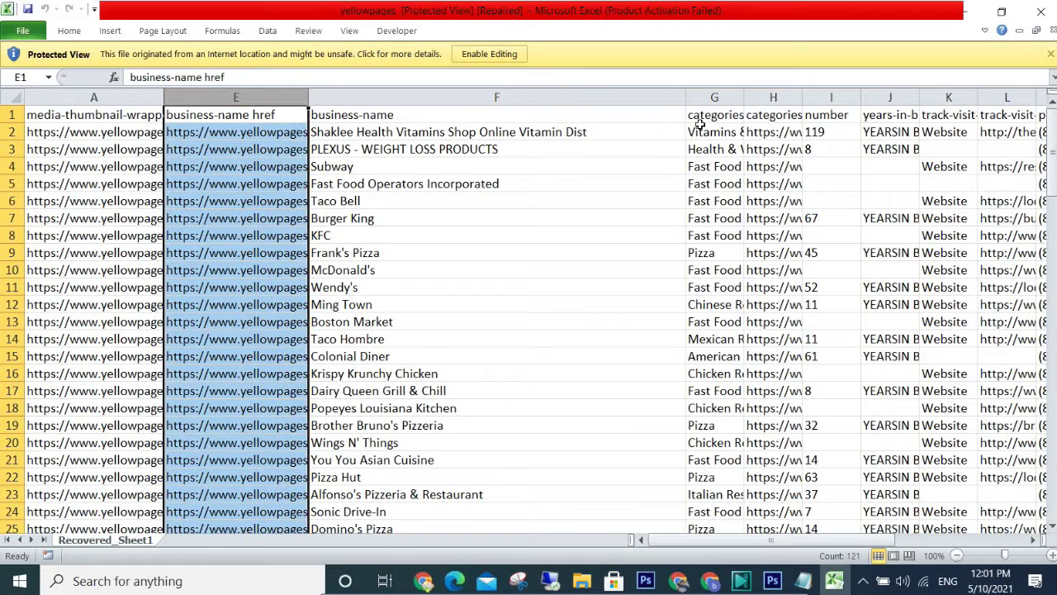
pyautogui.moveTo(683, 100); pyautogui.dragTo(548, 137)
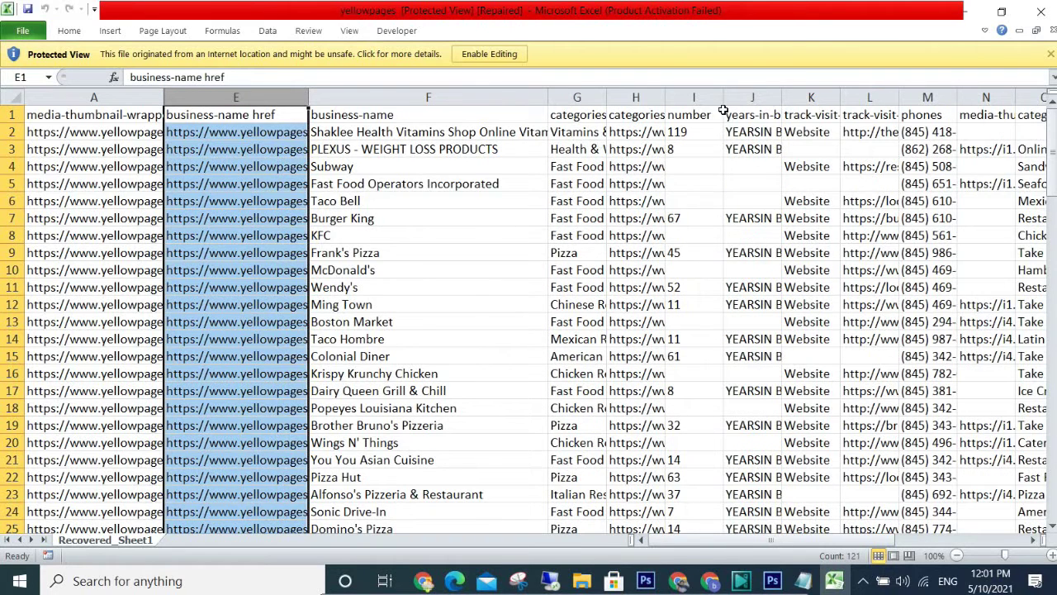
pyautogui.moveTo(606, 101); pyautogui.dragTo(748, 100)
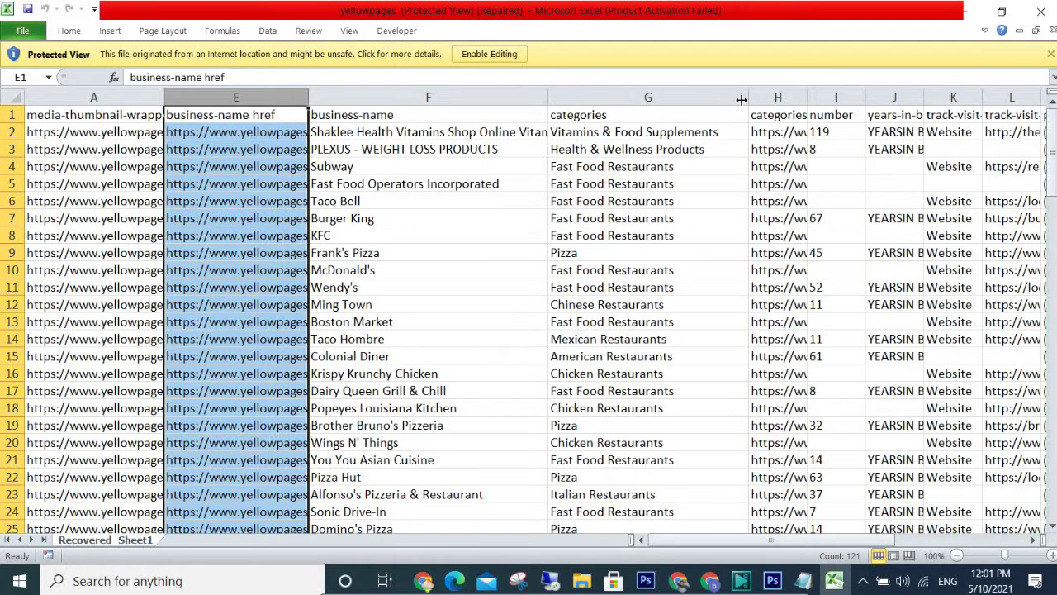
pyautogui.moveTo(749, 98); pyautogui.dragTo(546, 99)
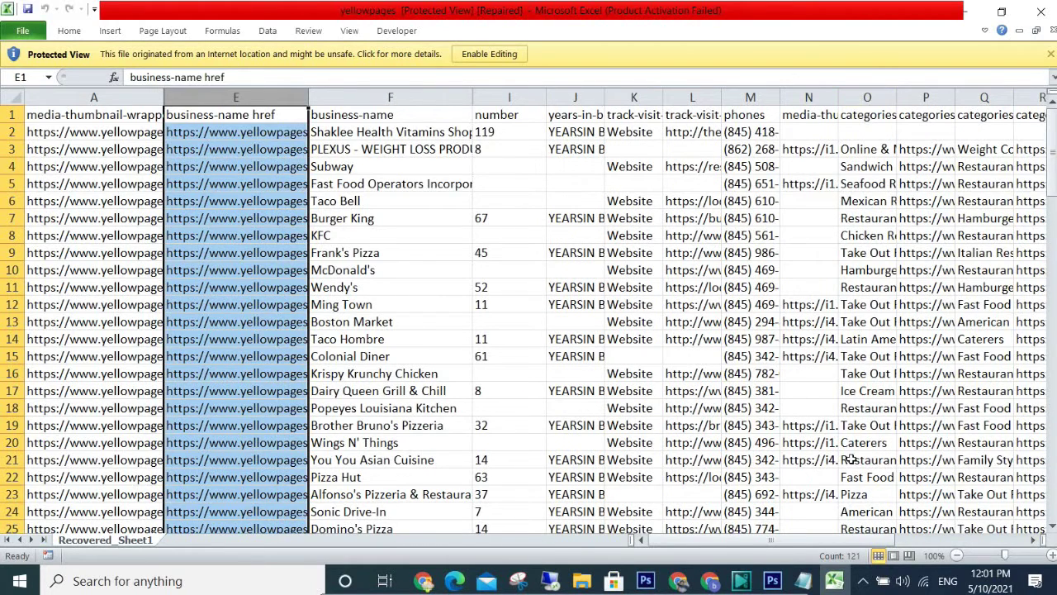
# Widen the phones column M to show the complete numbers and shrink column L beside it to a sliver
pyautogui.moveTo(880, 542); pyautogui.dragTo(980, 503)
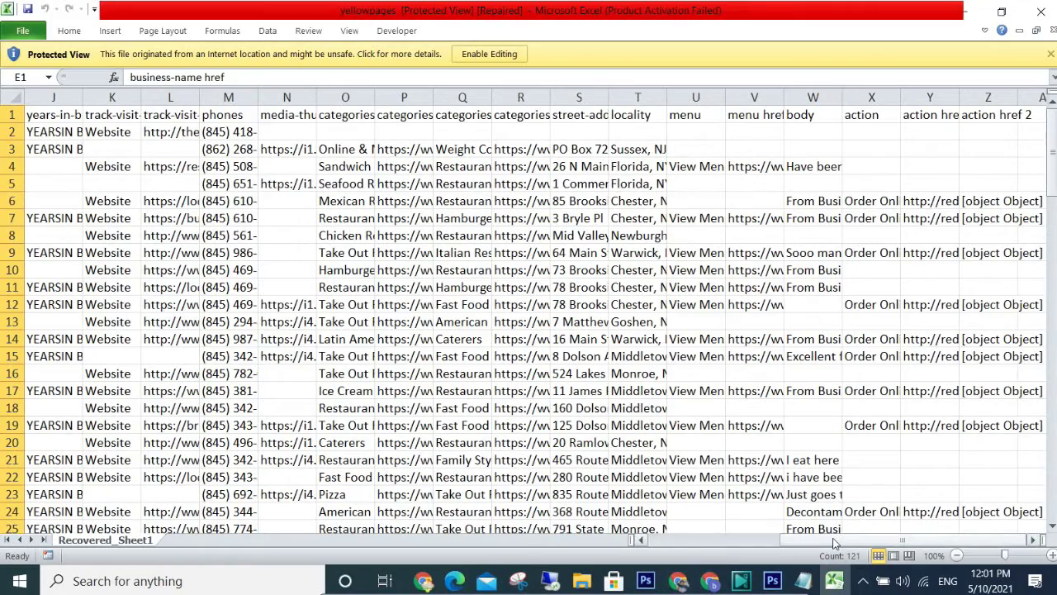
pyautogui.moveTo(832, 542); pyautogui.dragTo(759, 542)
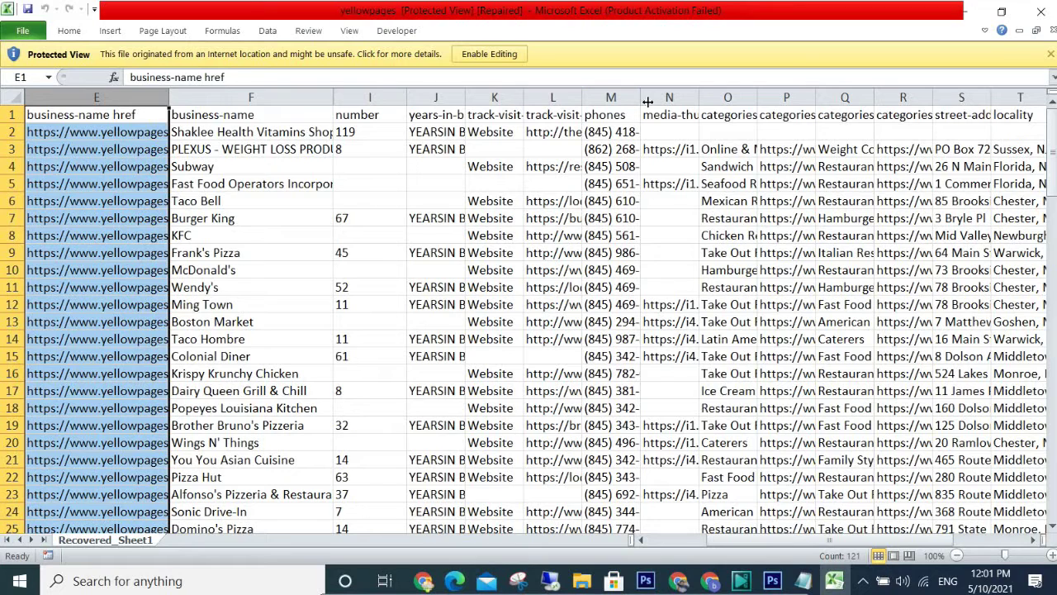
pyautogui.moveTo(642, 101); pyautogui.dragTo(787, 104)
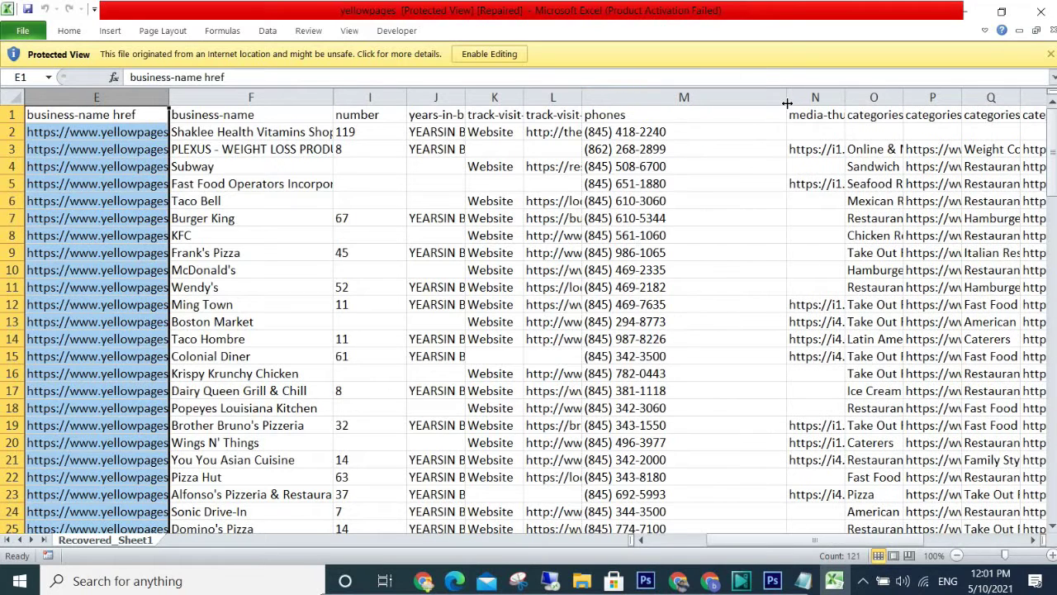
pyautogui.moveTo(581, 100); pyautogui.dragTo(527, 101)
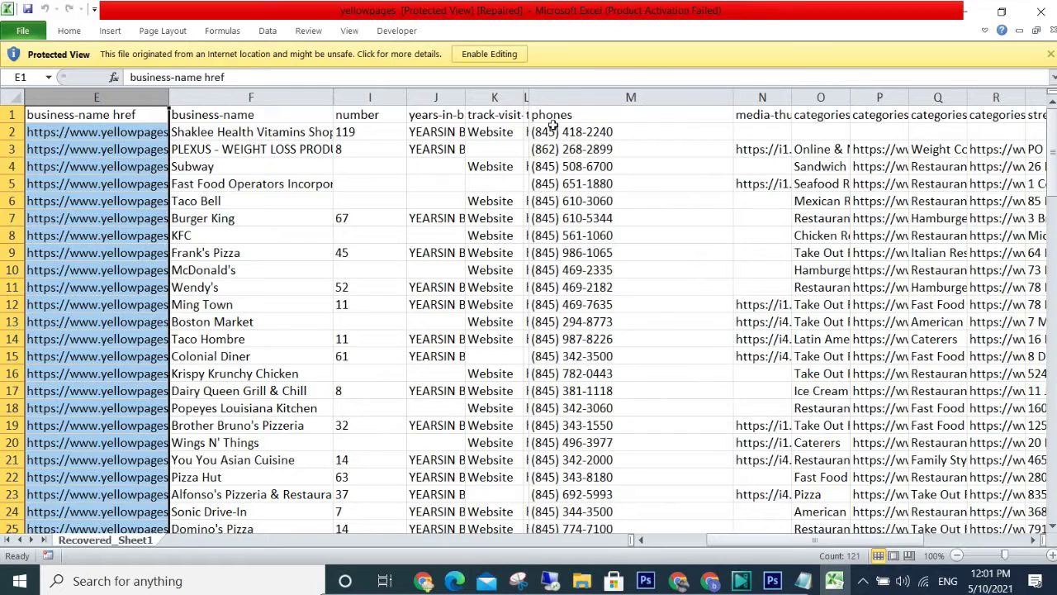
# Examine the scraped listings down to the last filled row and return to the first row and column A
pyautogui.scroll(-20, 553, 286)
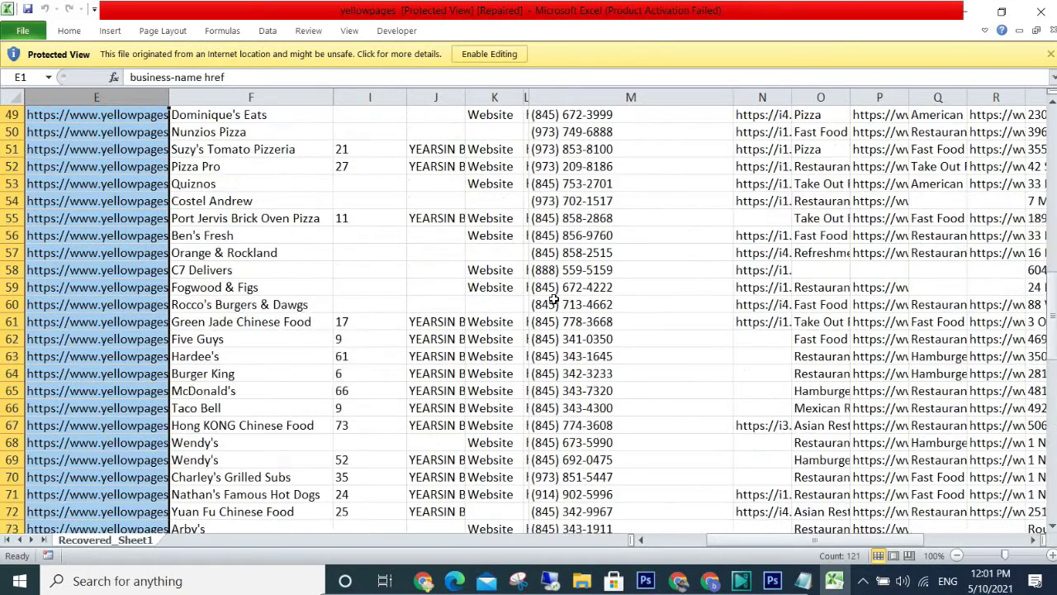
pyautogui.scroll(-20, 567, 278)
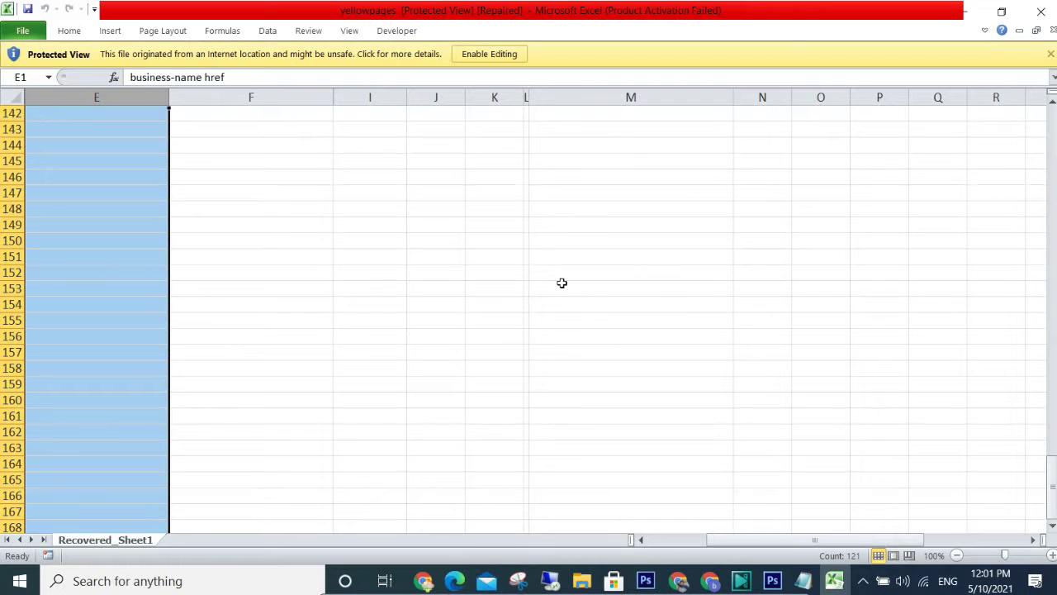
pyautogui.scroll(20, 568, 260)
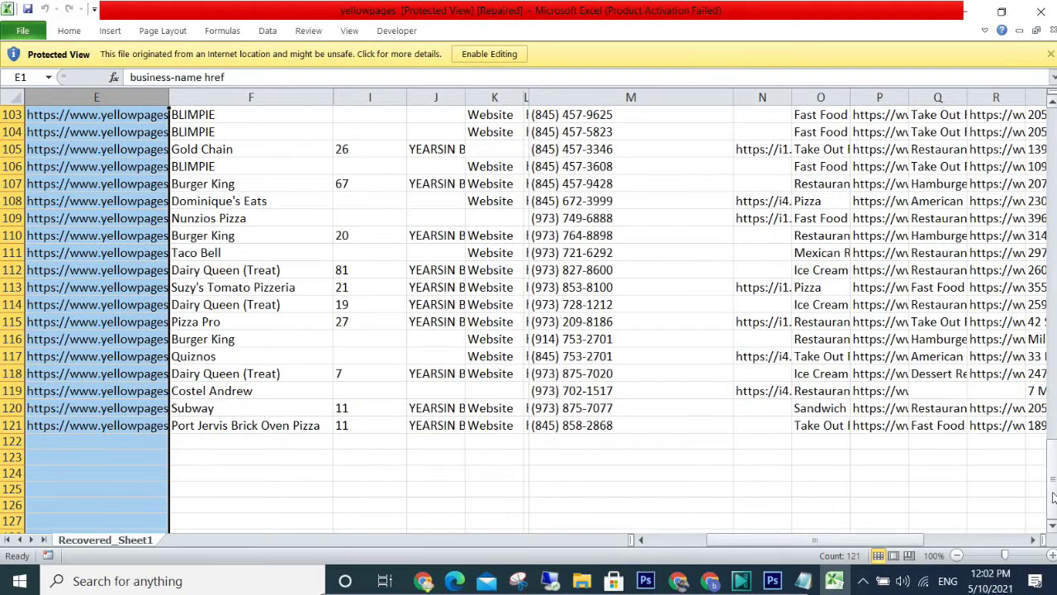
pyautogui.moveTo(1054, 496); pyautogui.dragTo(1022, 46)
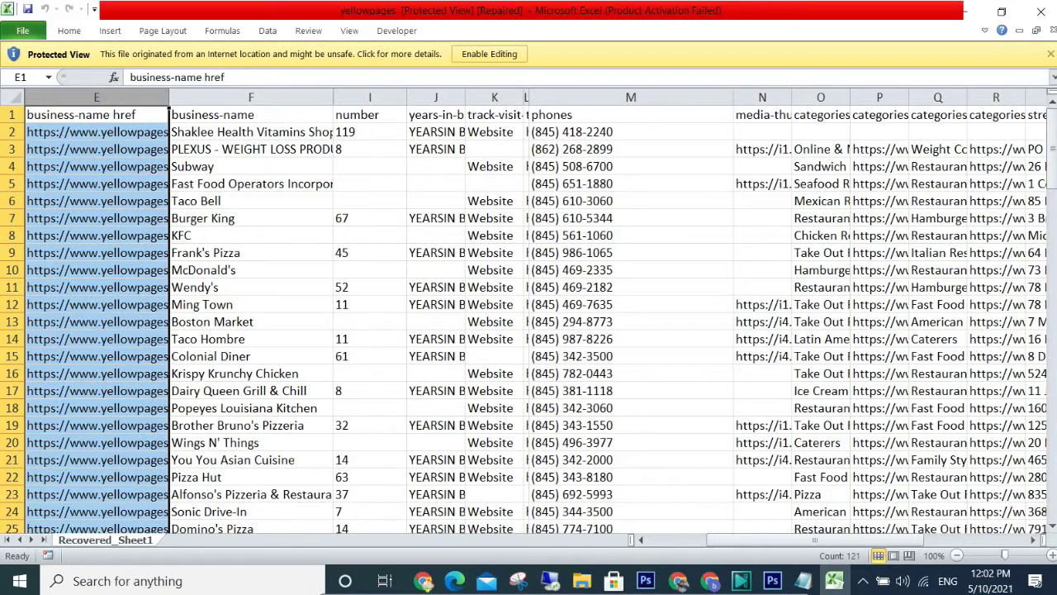
pyautogui.moveTo(760, 541); pyautogui.dragTo(702, 541)
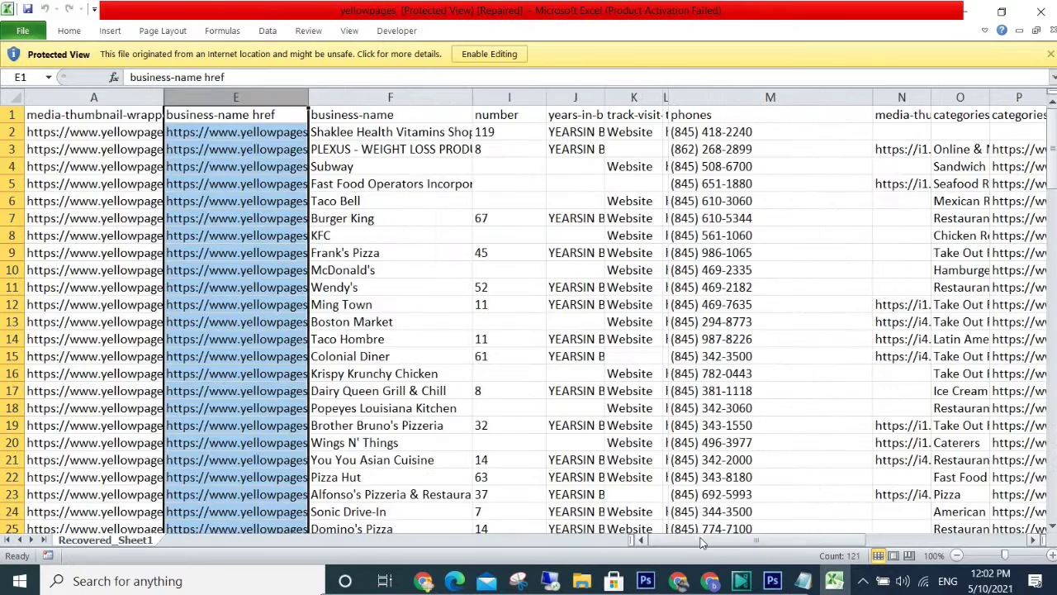
# Close the yellowpages workbook and the File Explorer window, and switch back to the Yellow Pages results in Chrome
pyautogui.click(1041, 13)
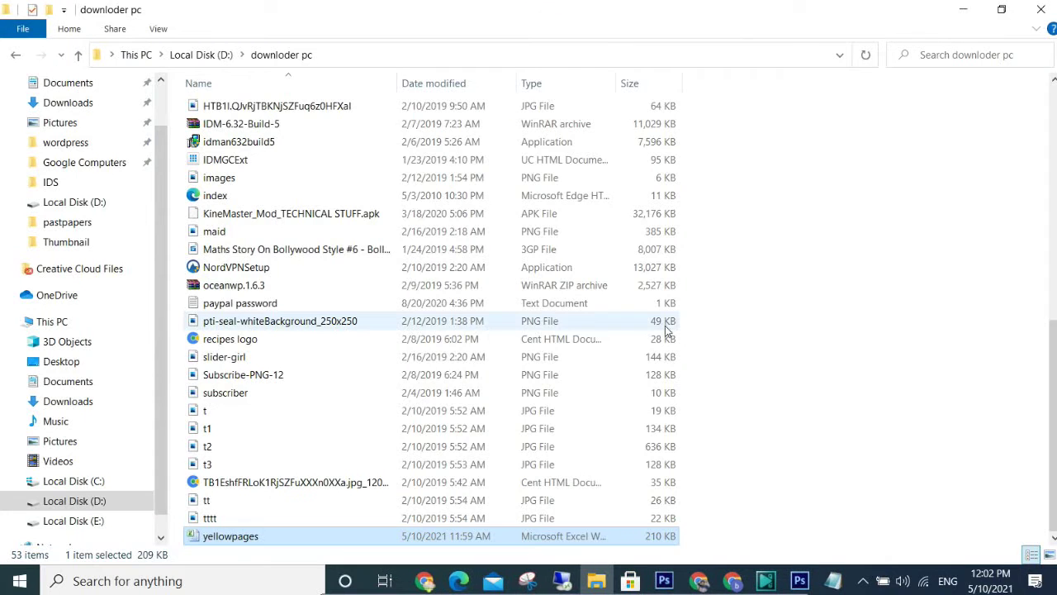
pyautogui.click(1040, 9)
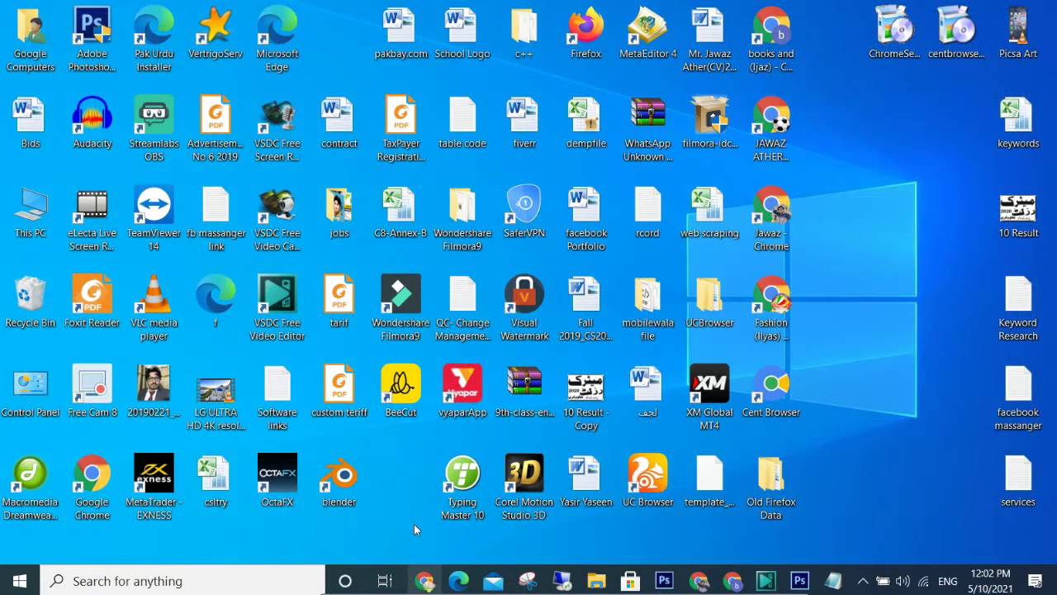
pyautogui.click(424, 581)
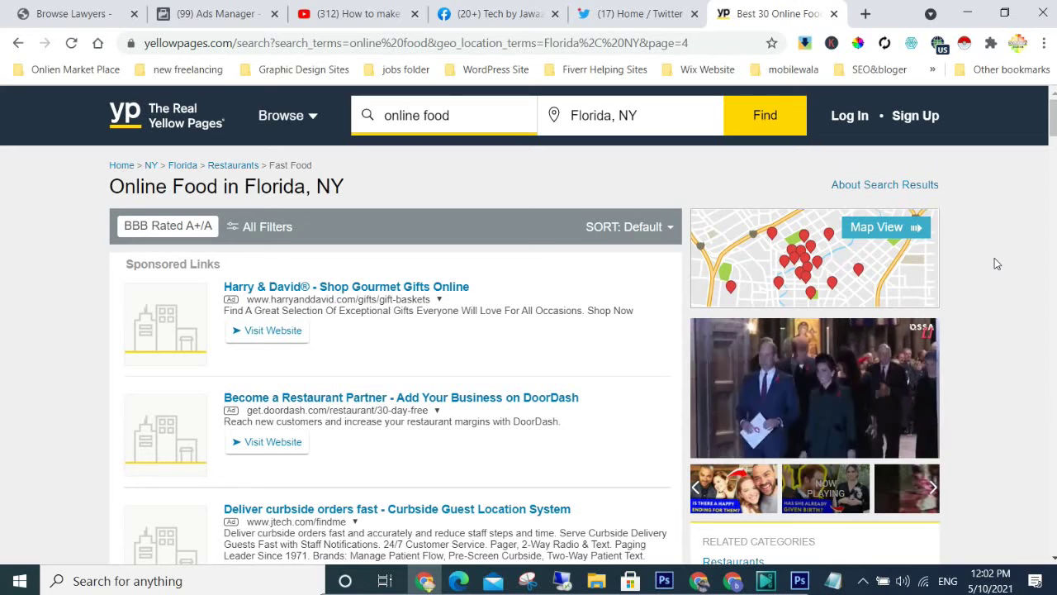